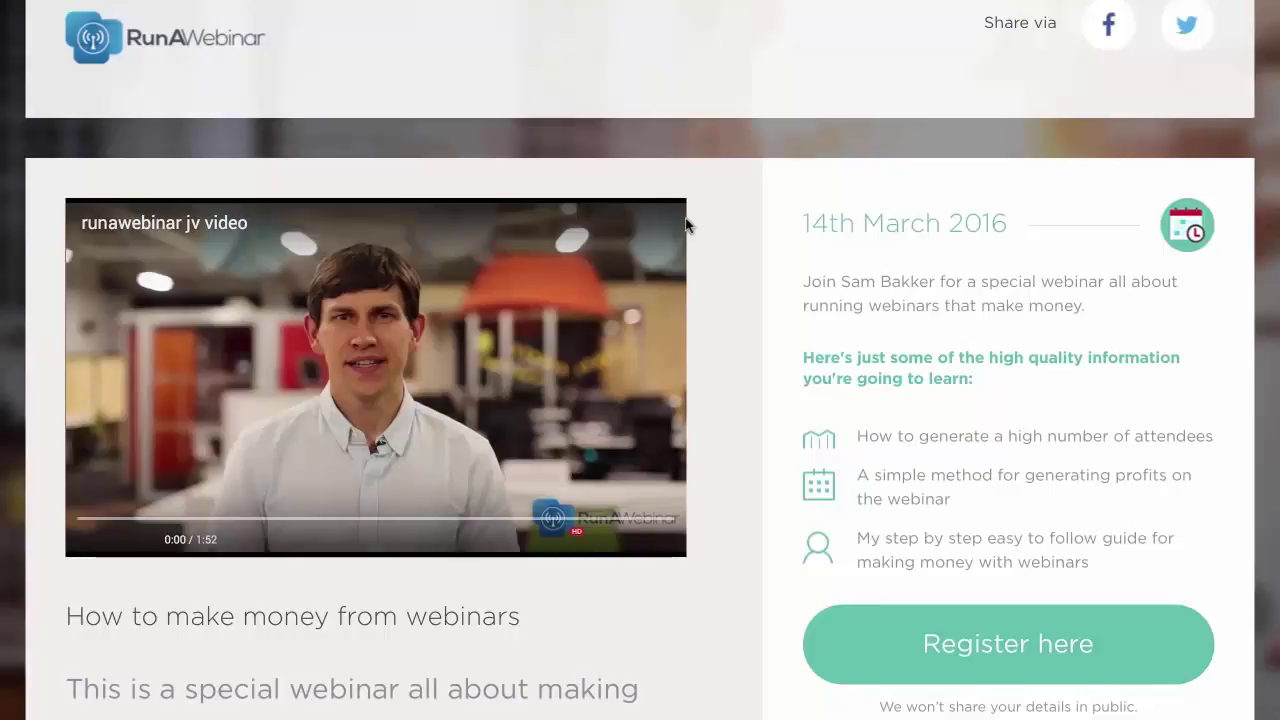
Examine the webinar registration page and open its sign-up form to view the name and email fields
{"action": "scroll", "coordinate": [686, 225], "scroll_direction": "down", "scroll_amount": 3}
{"action": "scroll", "coordinate": [686, 225], "scroll_direction": "up", "scroll_amount": 2}
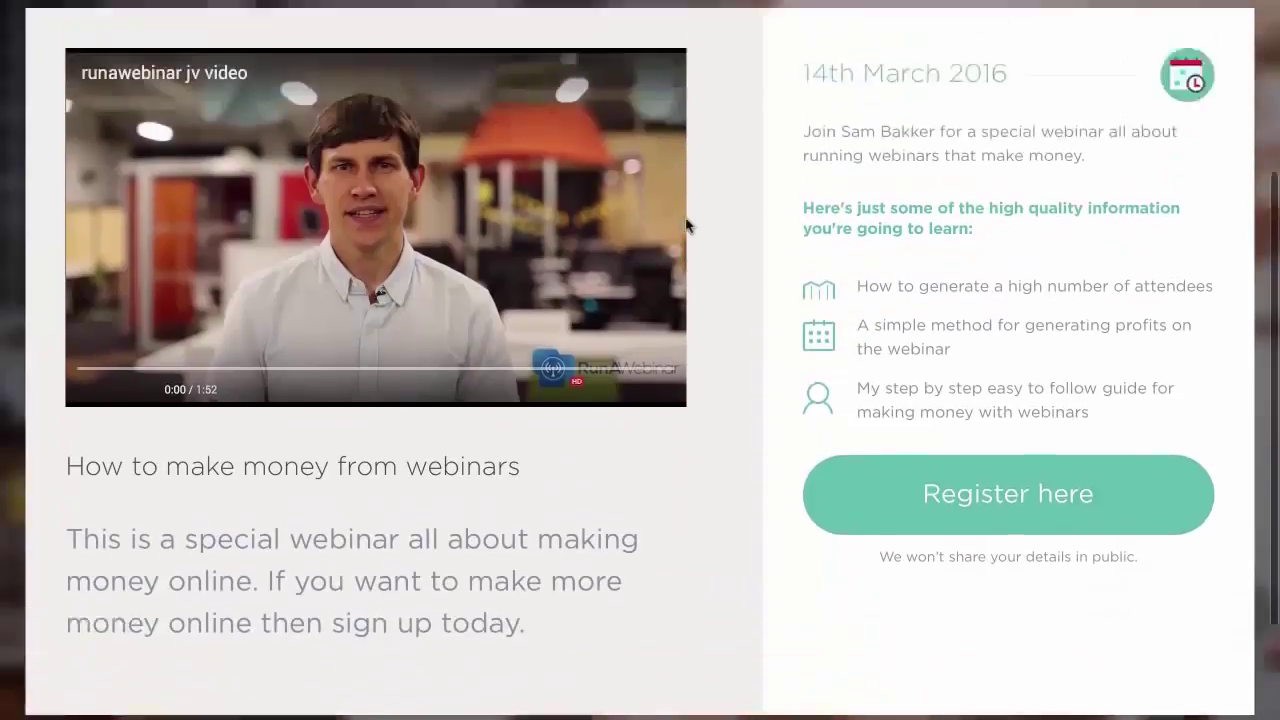
{"action": "scroll", "coordinate": [686, 225], "scroll_direction": "up", "scroll_amount": 2}
{"action": "scroll", "coordinate": [686, 225], "scroll_direction": "down", "scroll_amount": 1}
{"action": "left_click", "coordinate": [1036, 655]}
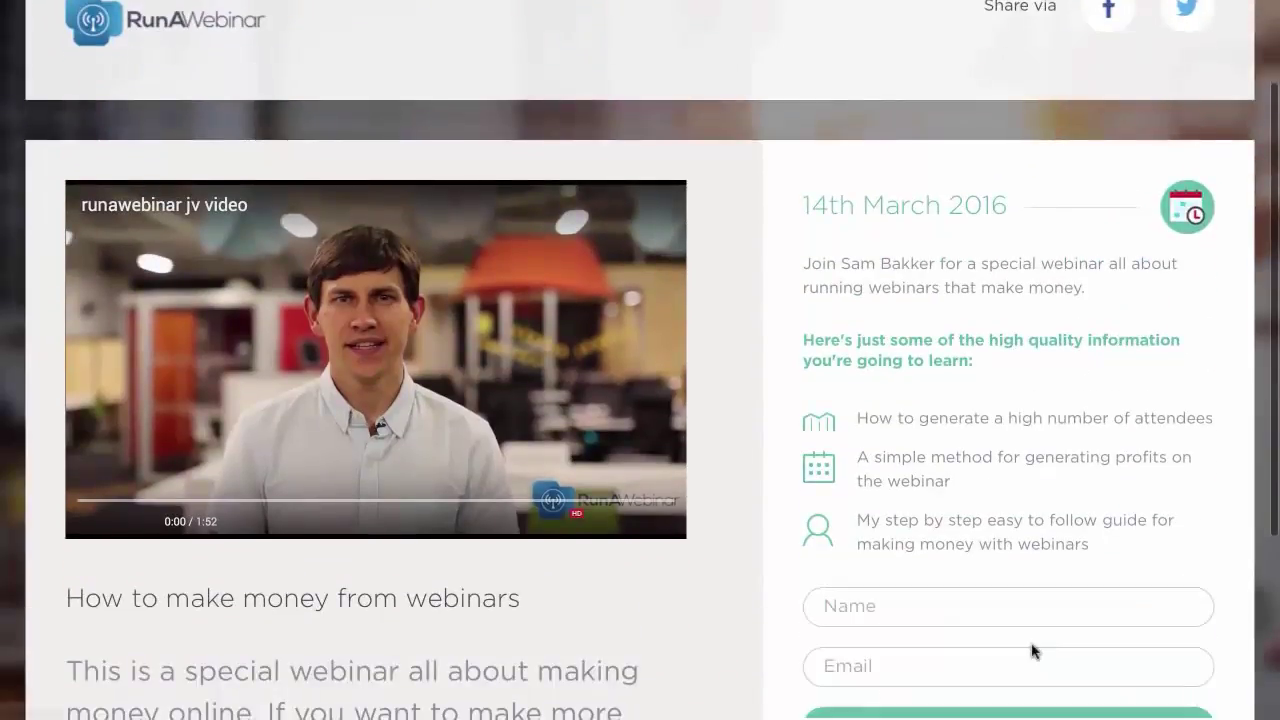
{"action": "scroll", "coordinate": [1036, 652], "scroll_direction": "down", "scroll_amount": 1}
{"action": "left_click", "coordinate": [915, 490]}
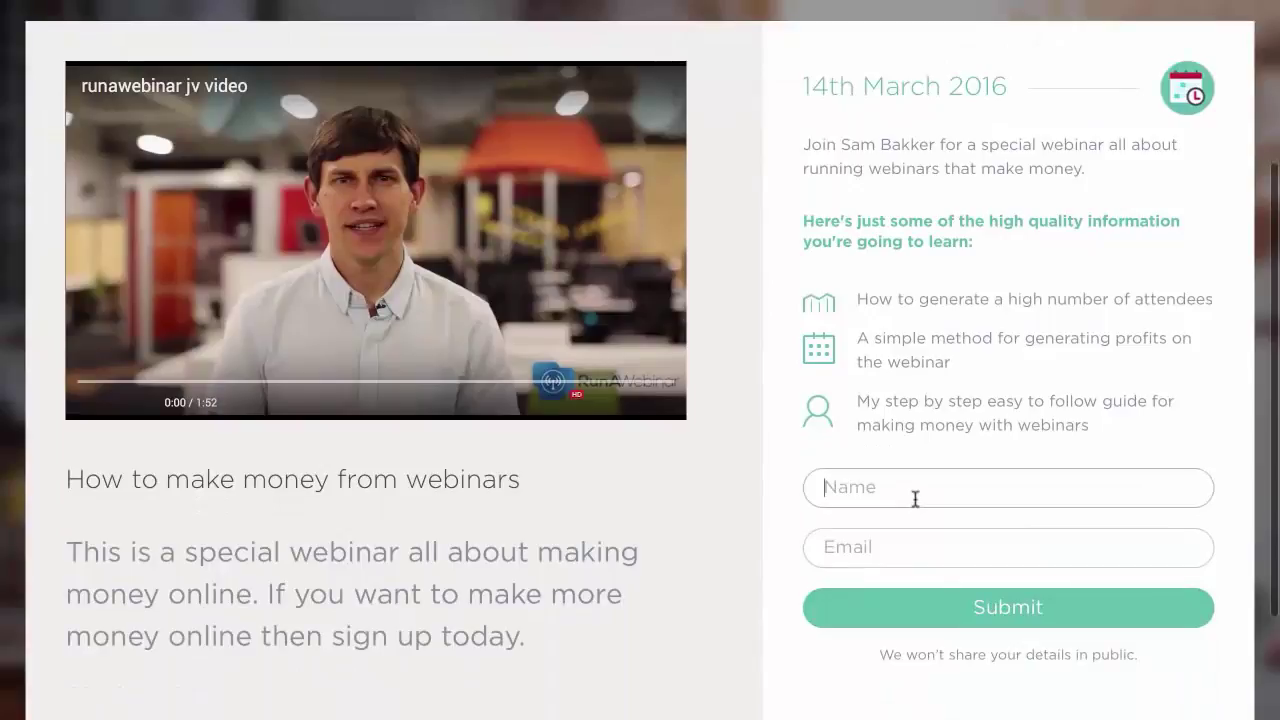
{"action": "scroll", "coordinate": [915, 498], "scroll_direction": "up", "scroll_amount": 2}
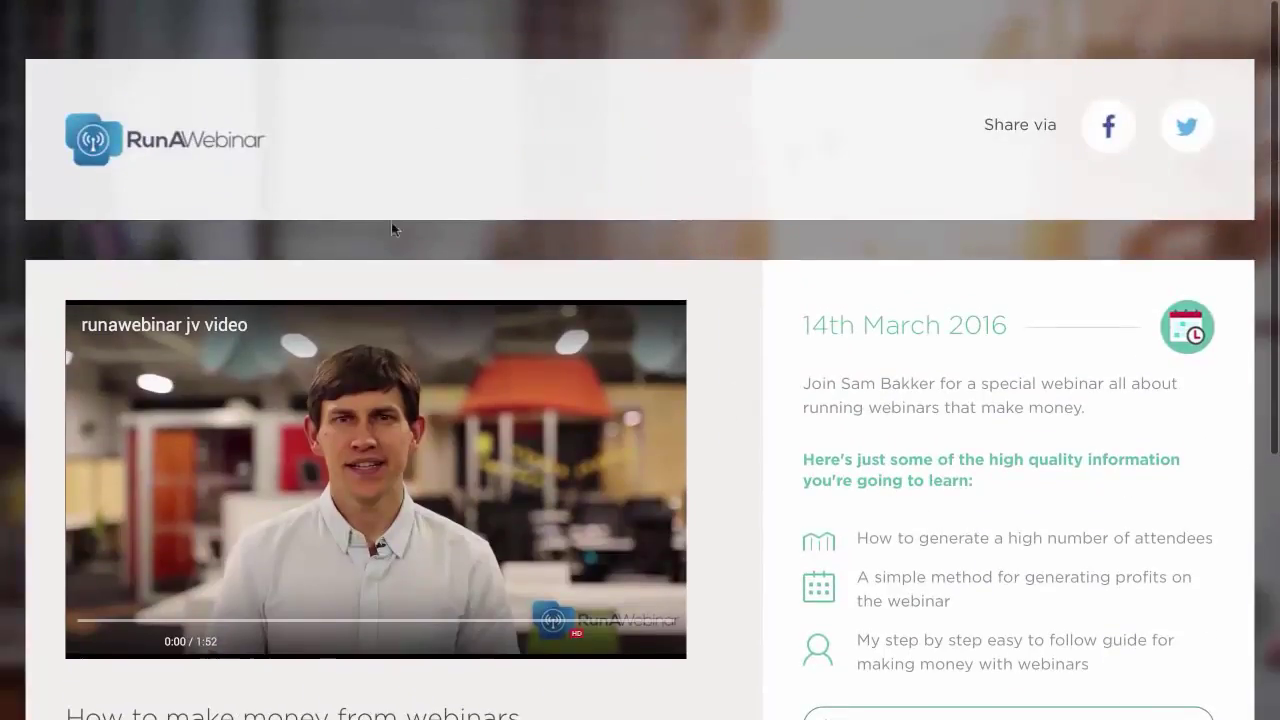
{"action": "scroll", "coordinate": [846, 449], "scroll_direction": "down", "scroll_amount": 2}
{"action": "scroll", "coordinate": [846, 447], "scroll_direction": "up", "scroll_amount": 2}
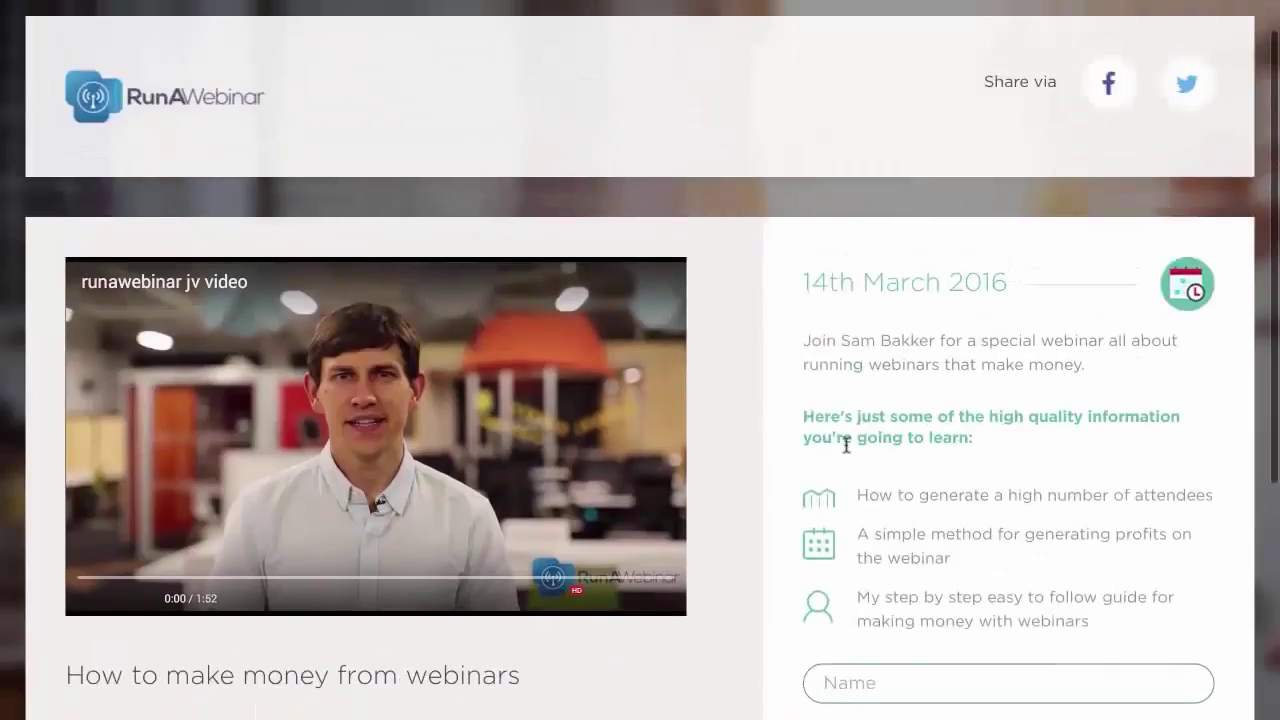
{"action": "scroll", "coordinate": [553, 438], "scroll_direction": "down", "scroll_amount": 1}
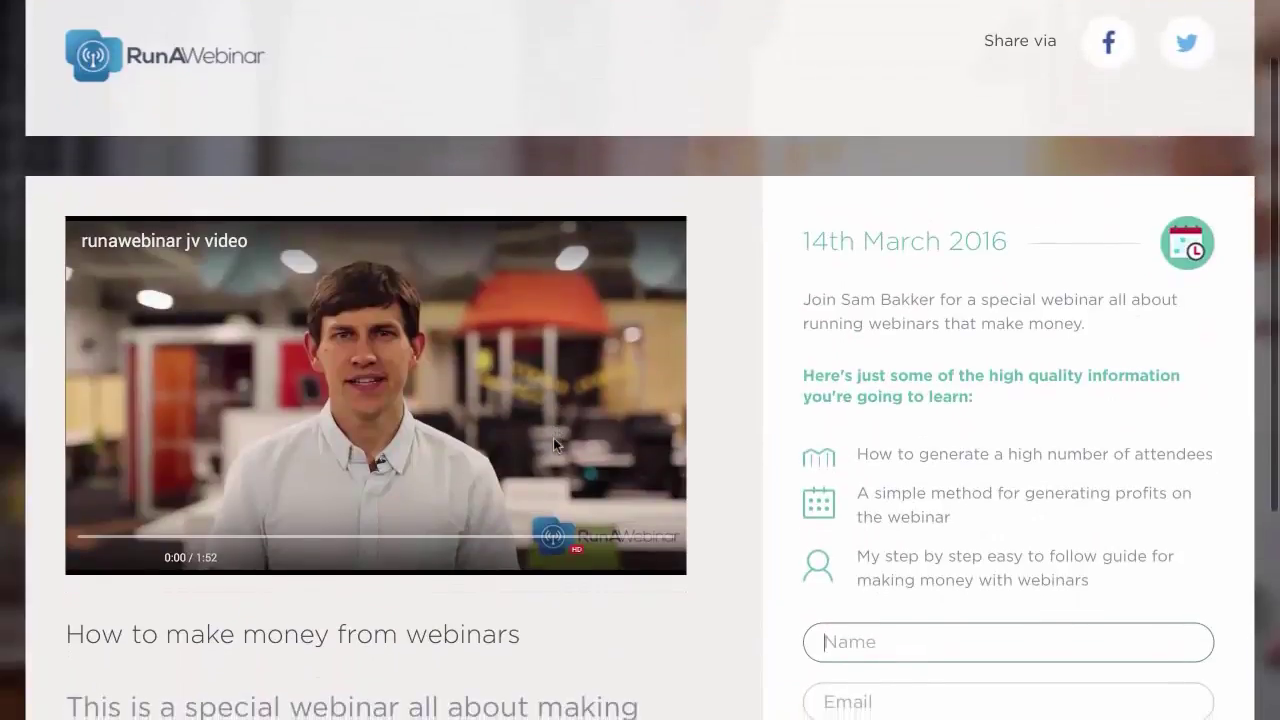
{"action": "scroll", "coordinate": [553, 438], "scroll_direction": "down", "scroll_amount": 1}
{"action": "scroll", "coordinate": [553, 438], "scroll_direction": "up", "scroll_amount": 2}
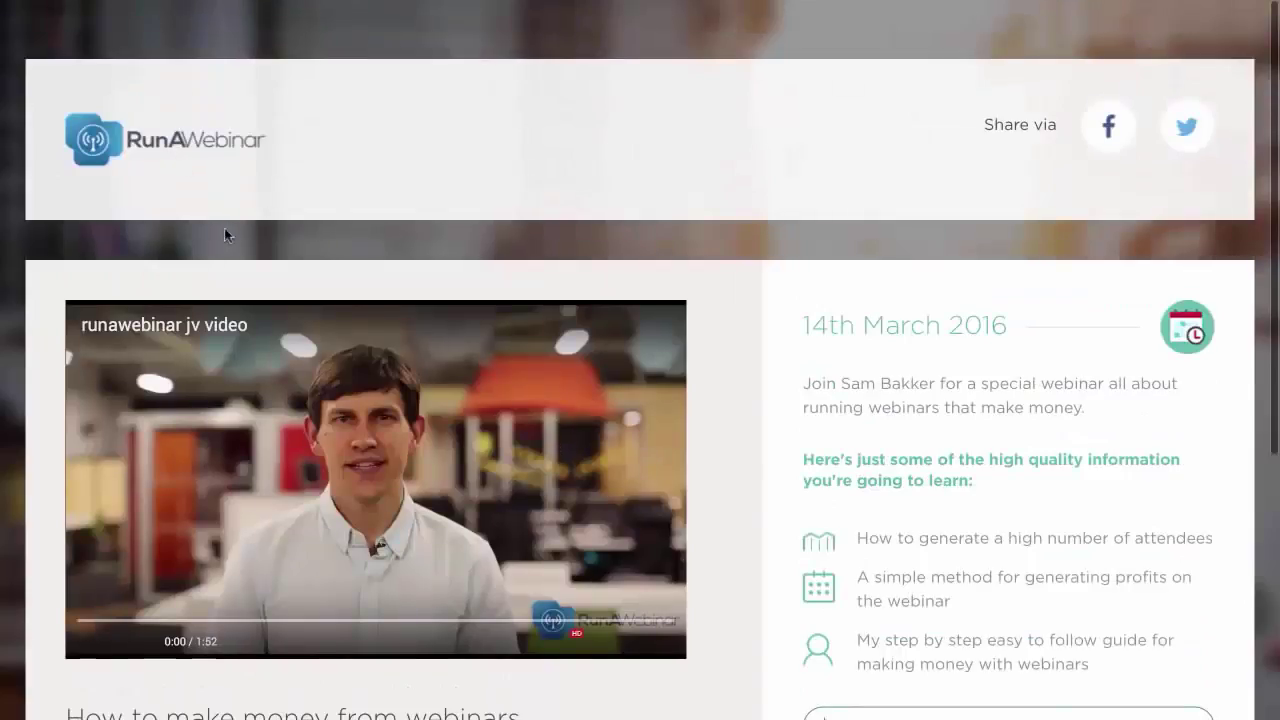
Switch to the webinar account, open the dashboard and look through the upcoming and ended webinars
{"action": "left_click", "coordinate": [125, 2]}
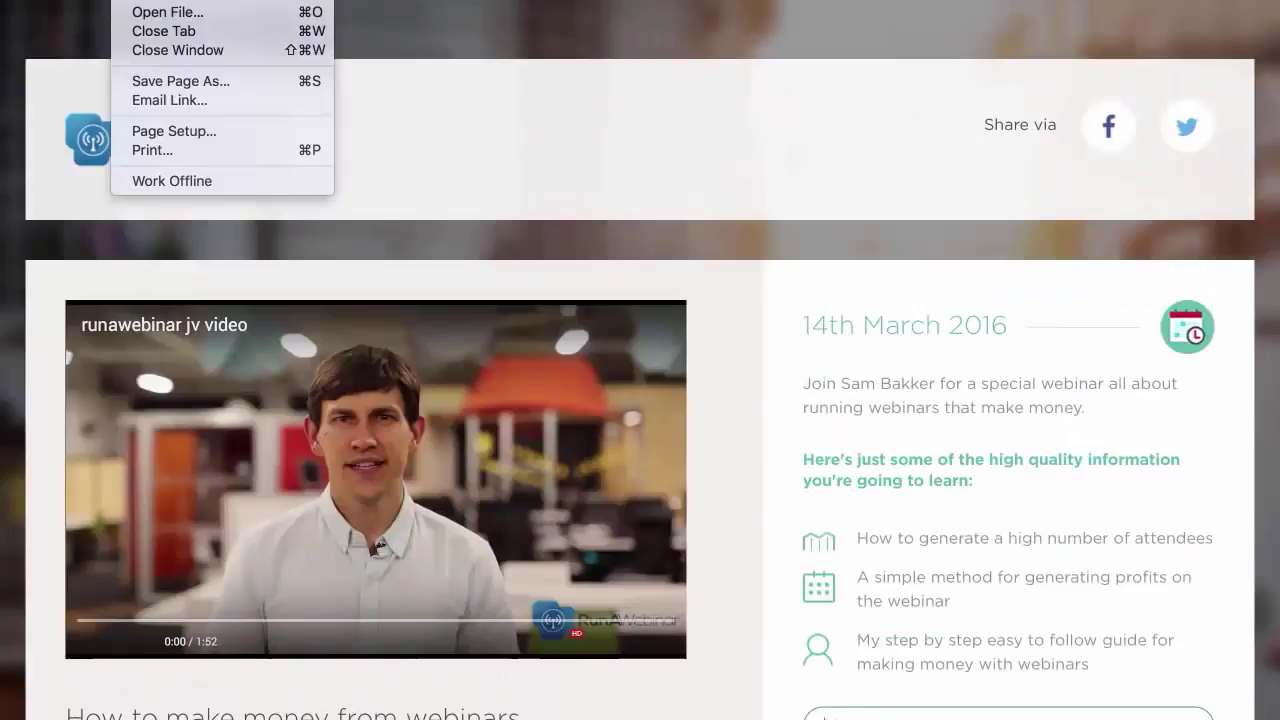
{"action": "left_click", "coordinate": [60, 48]}
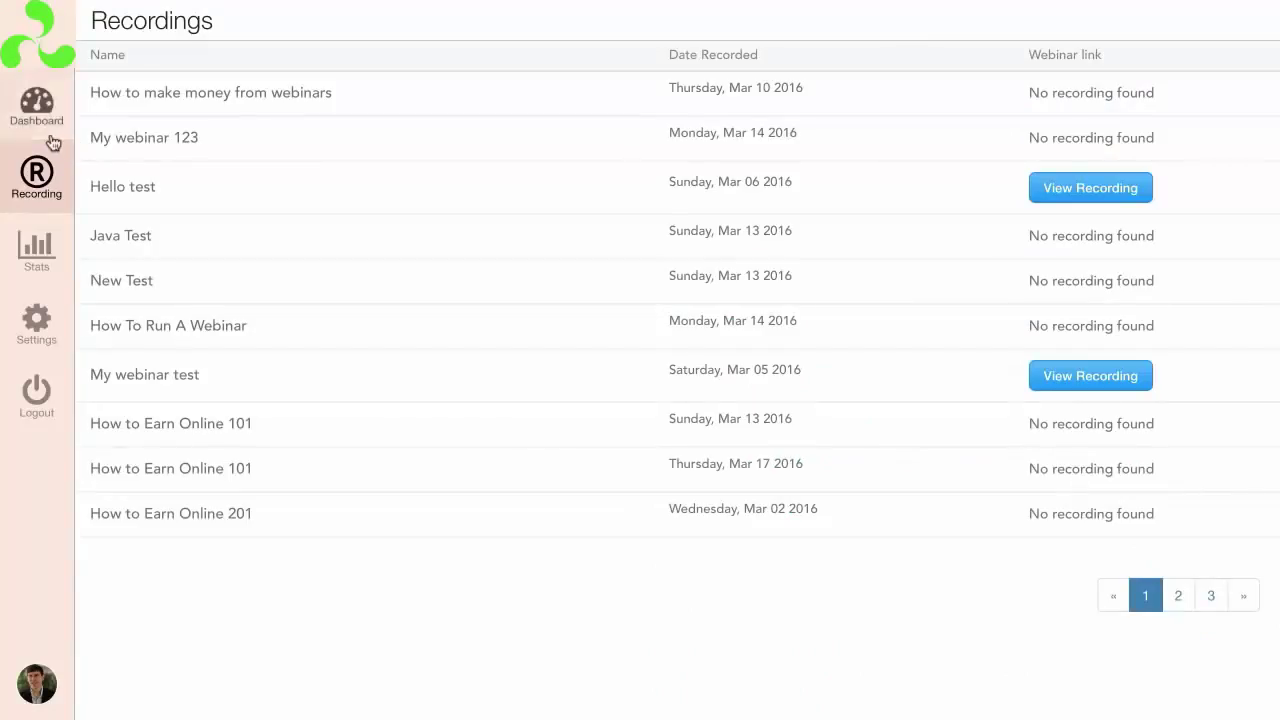
{"action": "left_click", "coordinate": [24, 97]}
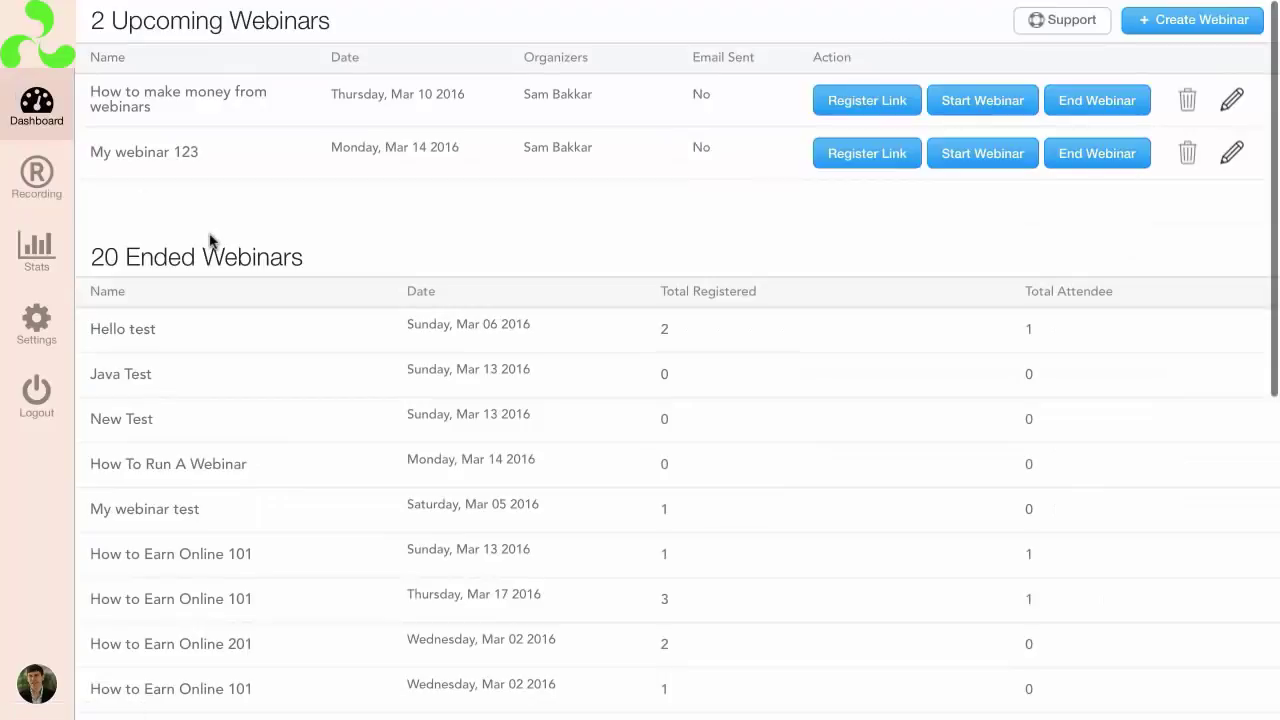
{"action": "scroll", "coordinate": [405, 186], "scroll_direction": "down", "scroll_amount": 3}
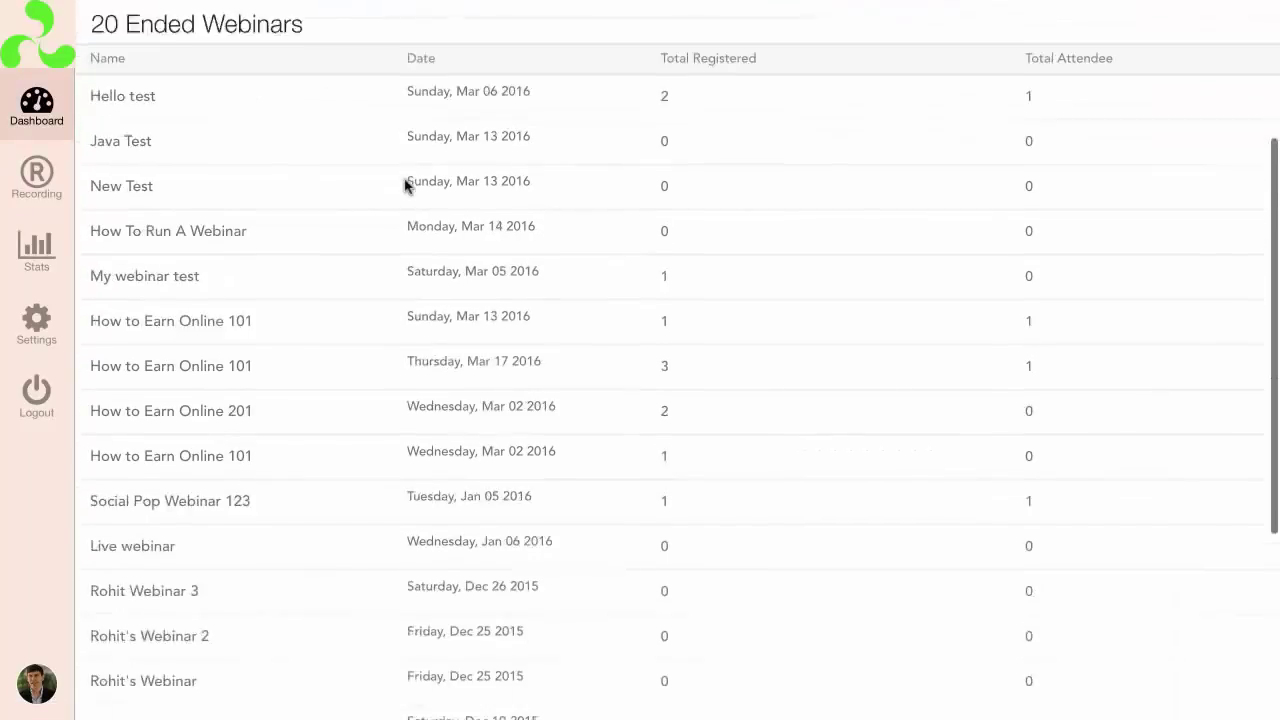
{"action": "scroll", "coordinate": [405, 186], "scroll_direction": "up", "scroll_amount": 3}
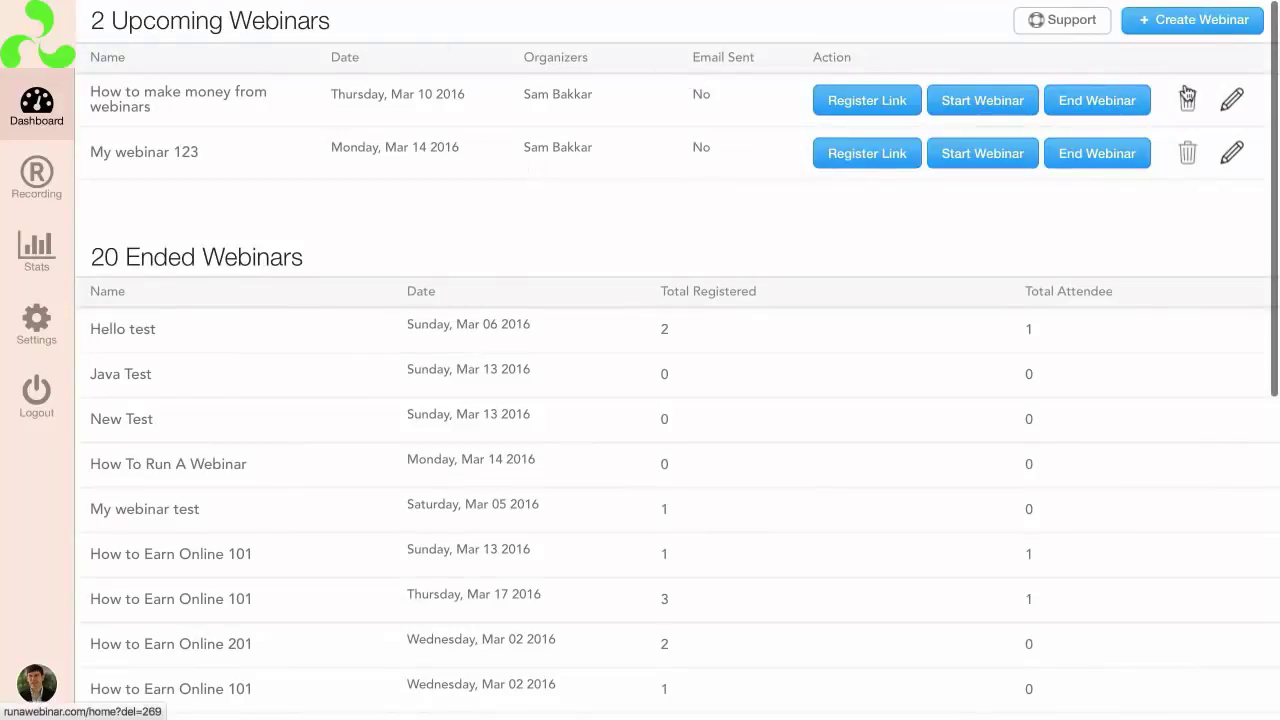
Create a new webinar named "How to make money from webinars" with recording enabled
{"action": "left_click", "coordinate": [1197, 22]}
{"action": "left_click", "coordinate": [588, 140]}
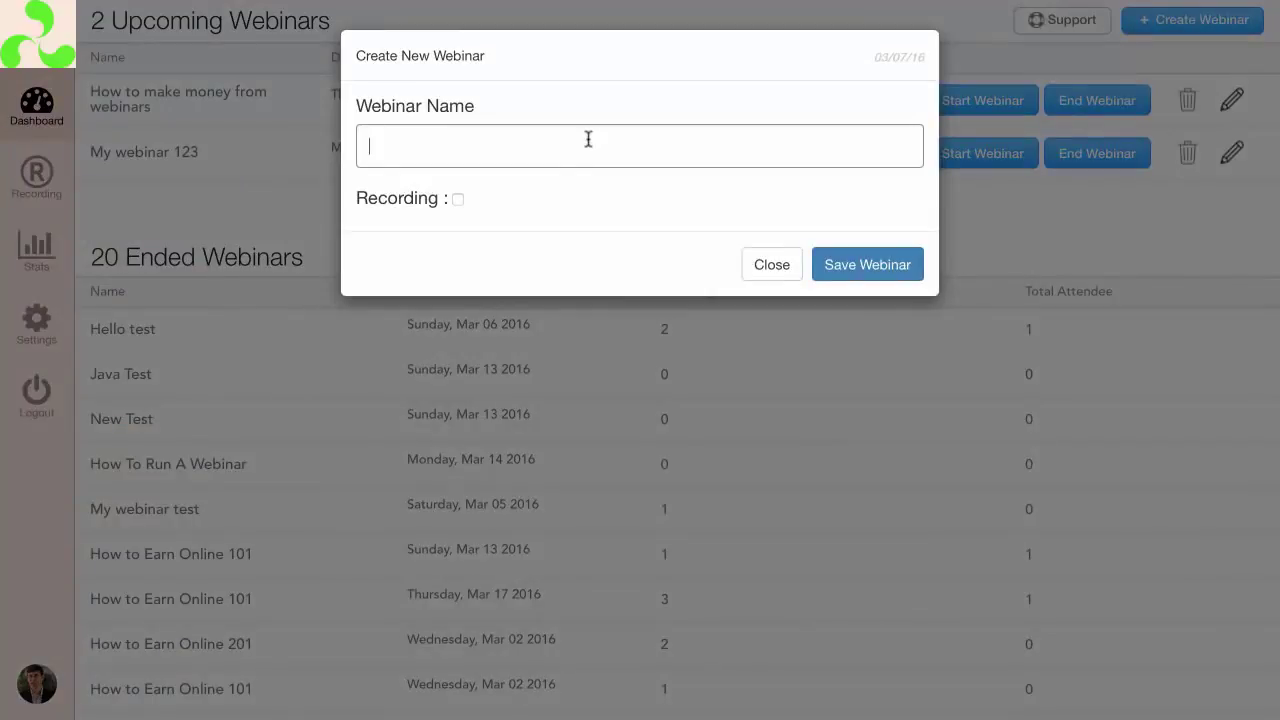
{"action": "type", "text": "How to ake"}
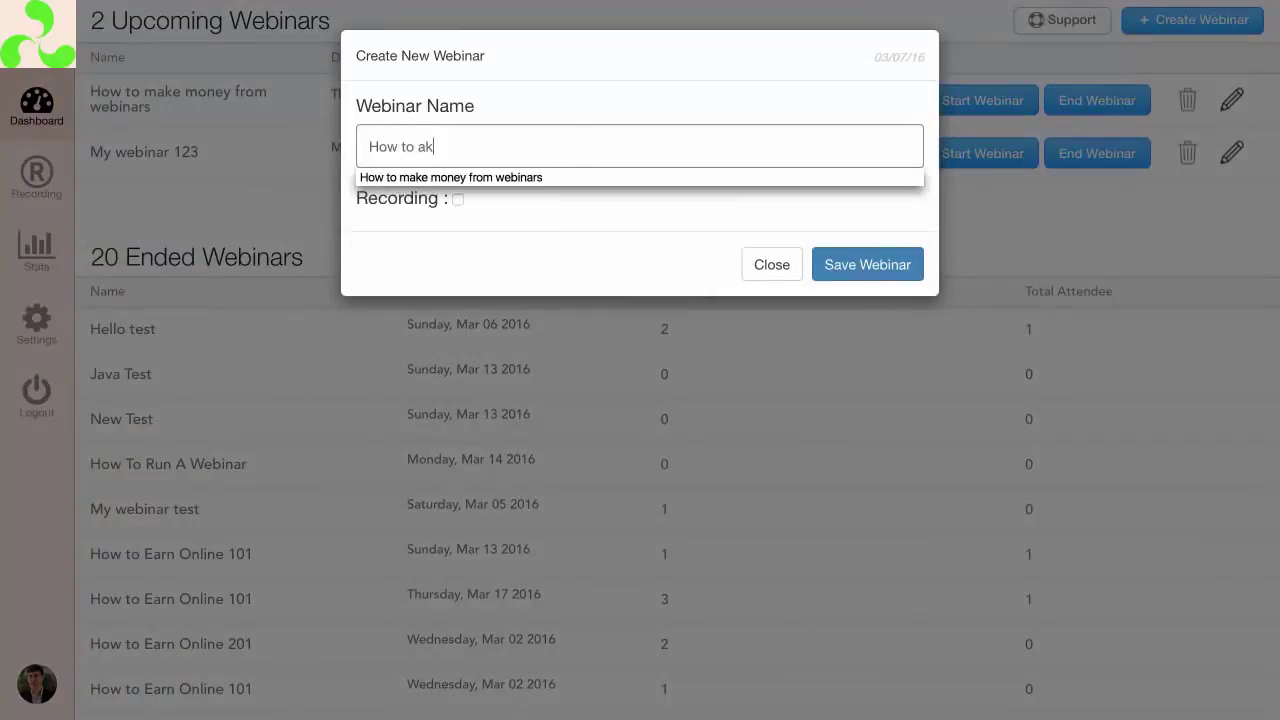
{"action": "key", "text": "BackSpace"}
{"action": "key", "text": "BackSpace"}
{"action": "type", "text": "make"}
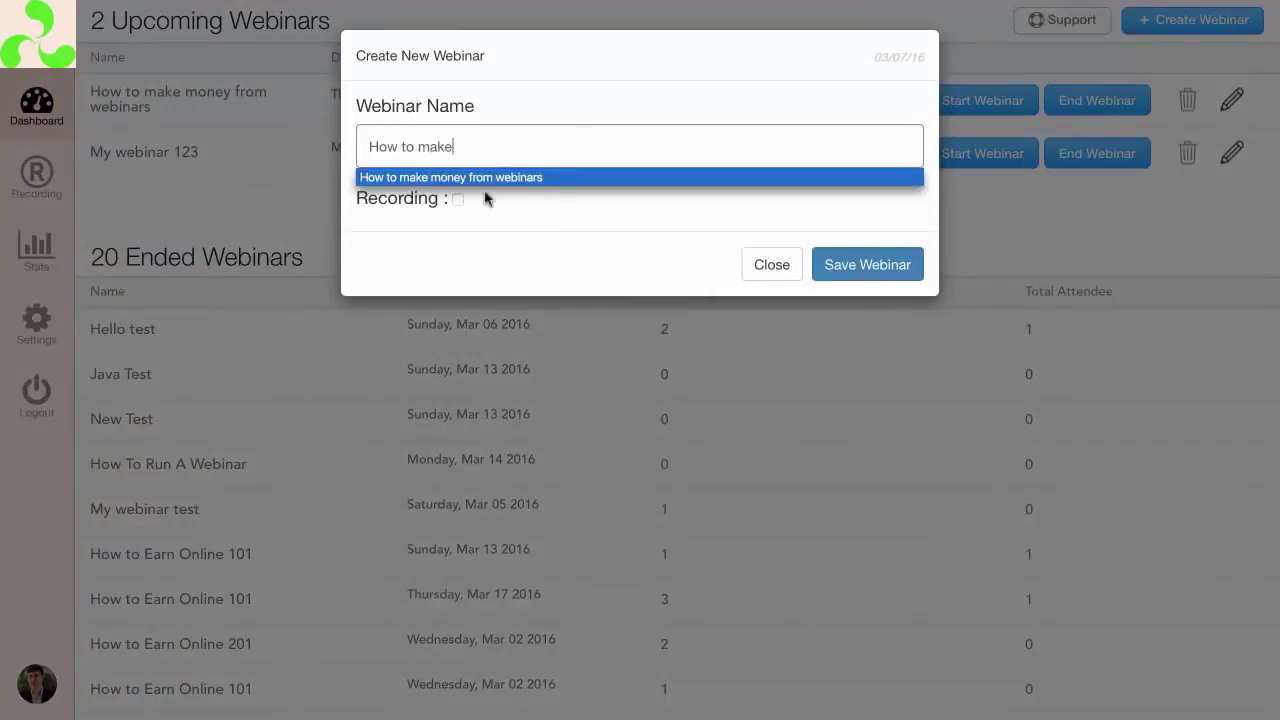
{"action": "left_click", "coordinate": [452, 178]}
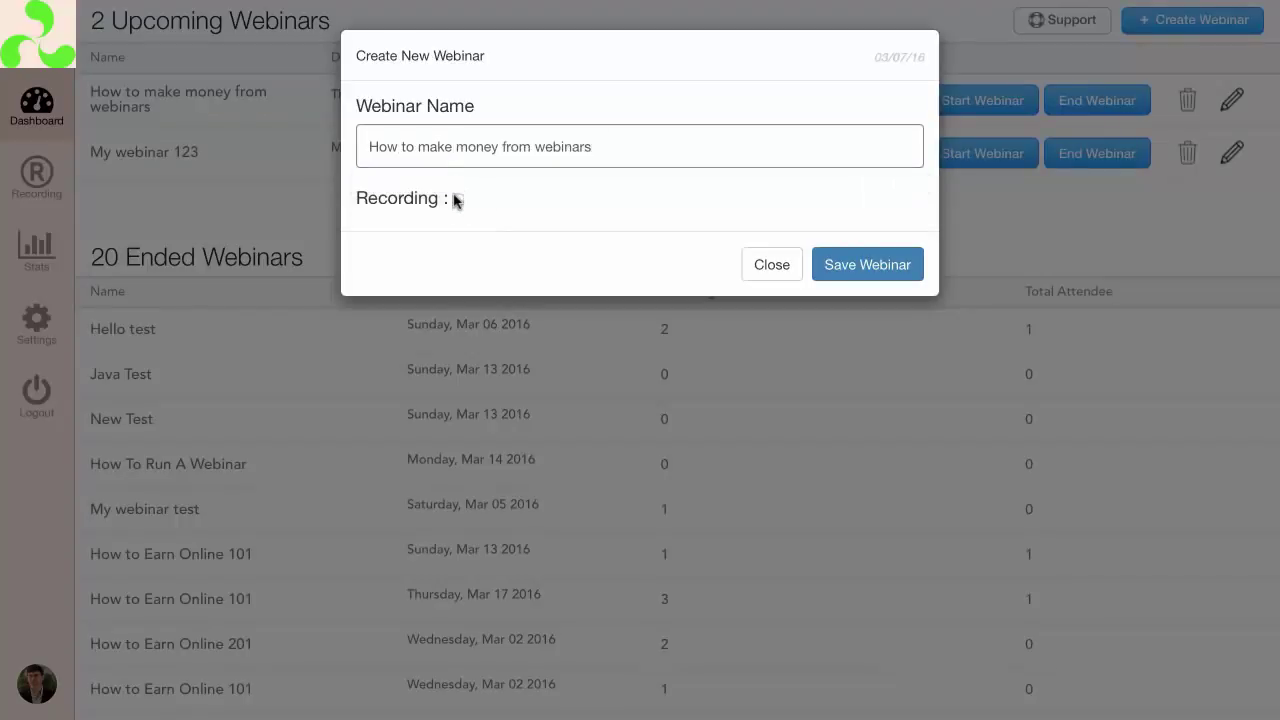
{"action": "left_click", "coordinate": [457, 199]}
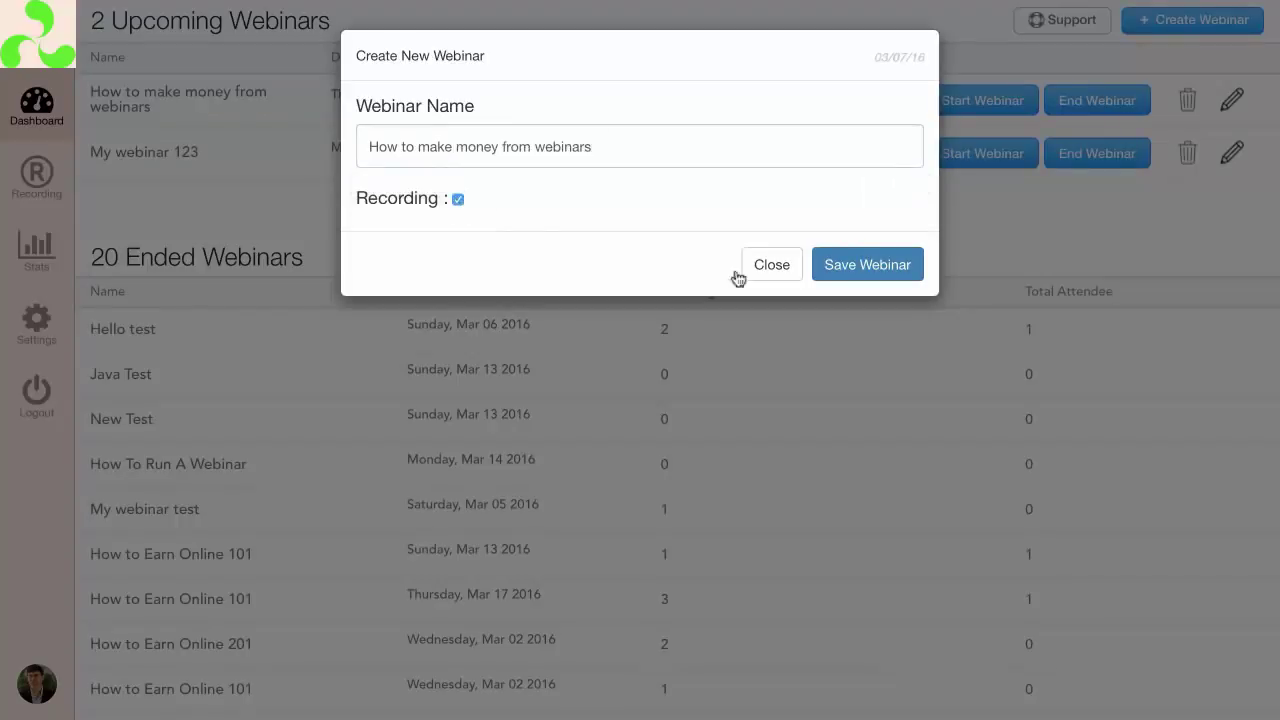
{"action": "left_click", "coordinate": [866, 266]}
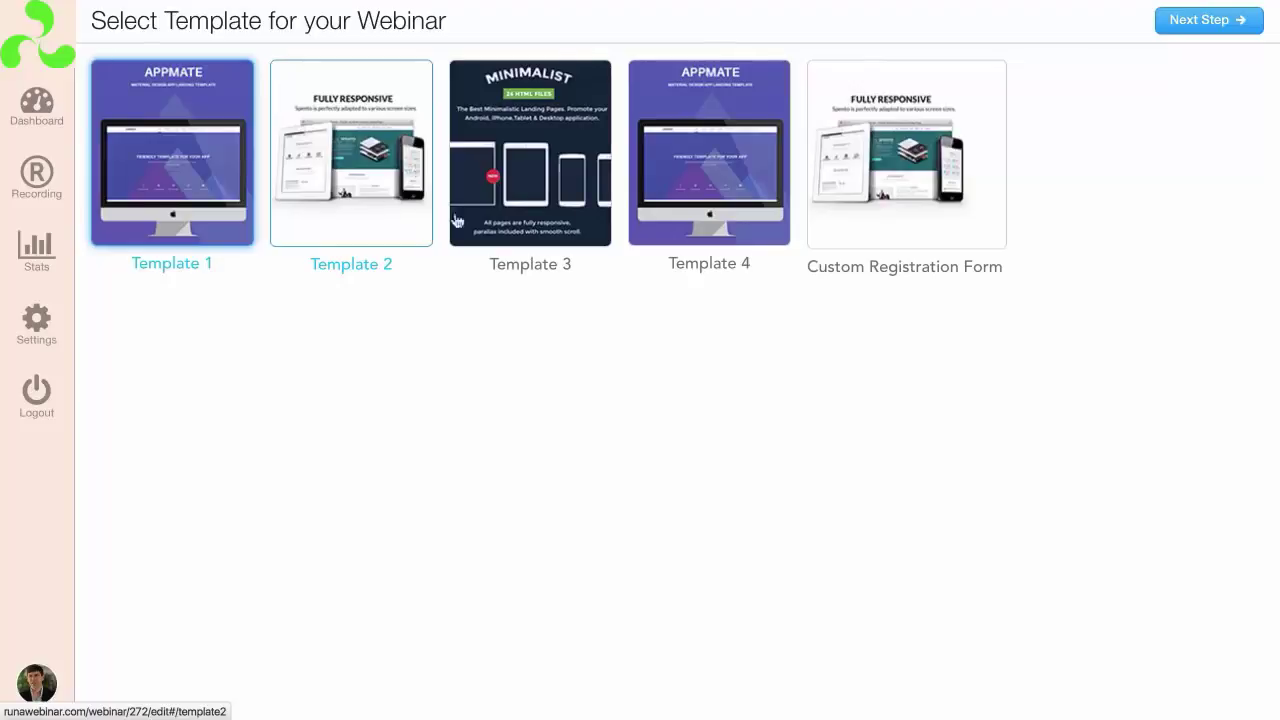
Choose the Custom Registration Form and examine the optin forms, embed code, date, organizer and email sequence fields in the webinar details
{"action": "left_click", "coordinate": [879, 227]}
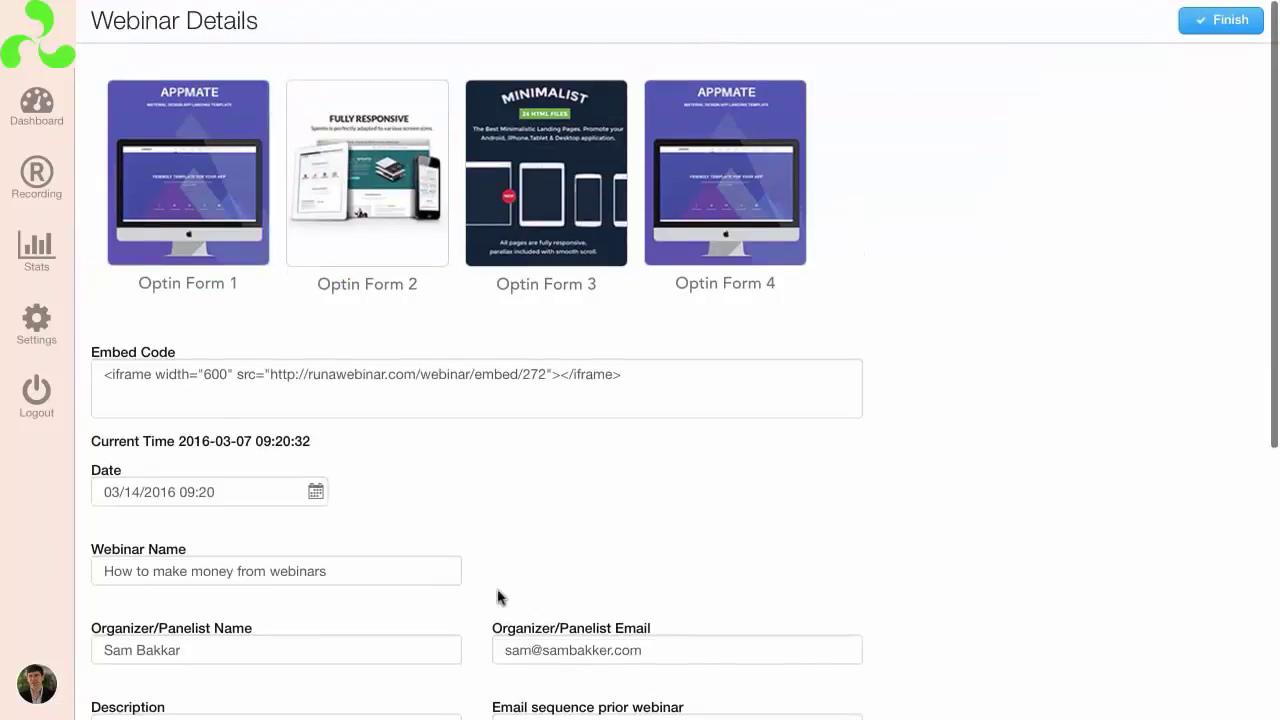
{"action": "scroll", "coordinate": [500, 597], "scroll_direction": "down", "scroll_amount": 3}
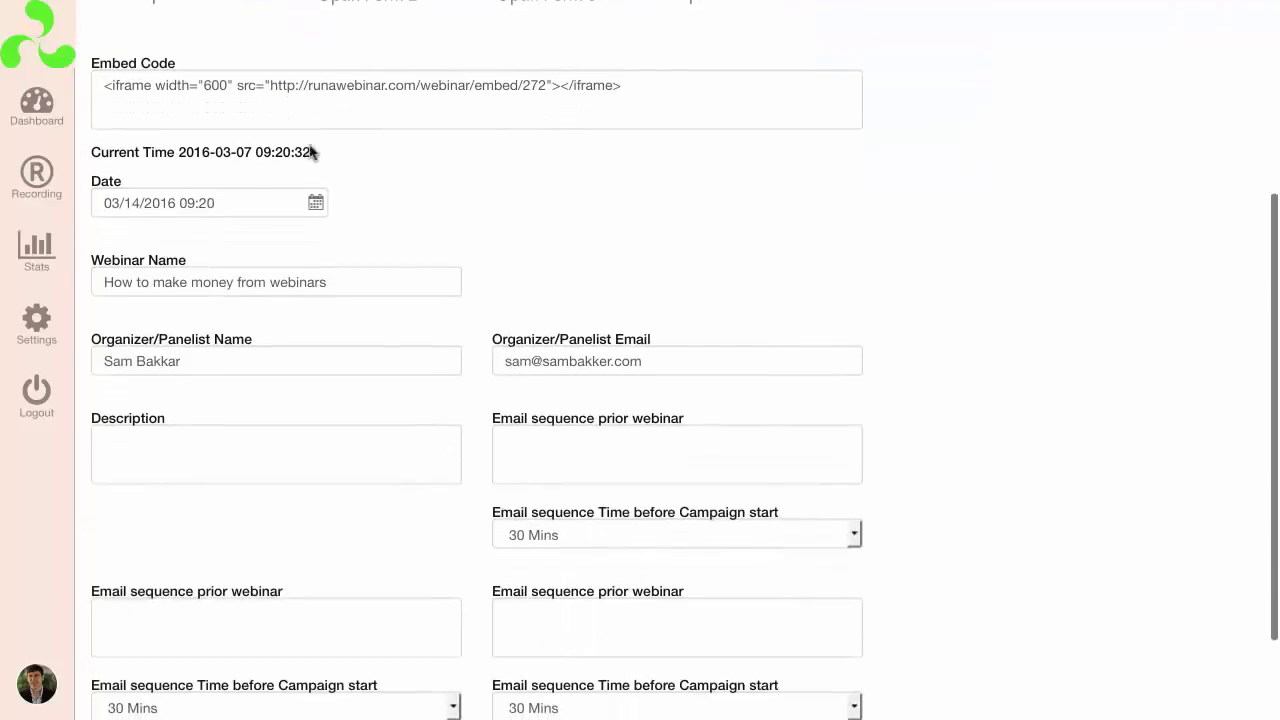
{"action": "left_click", "coordinate": [192, 85]}
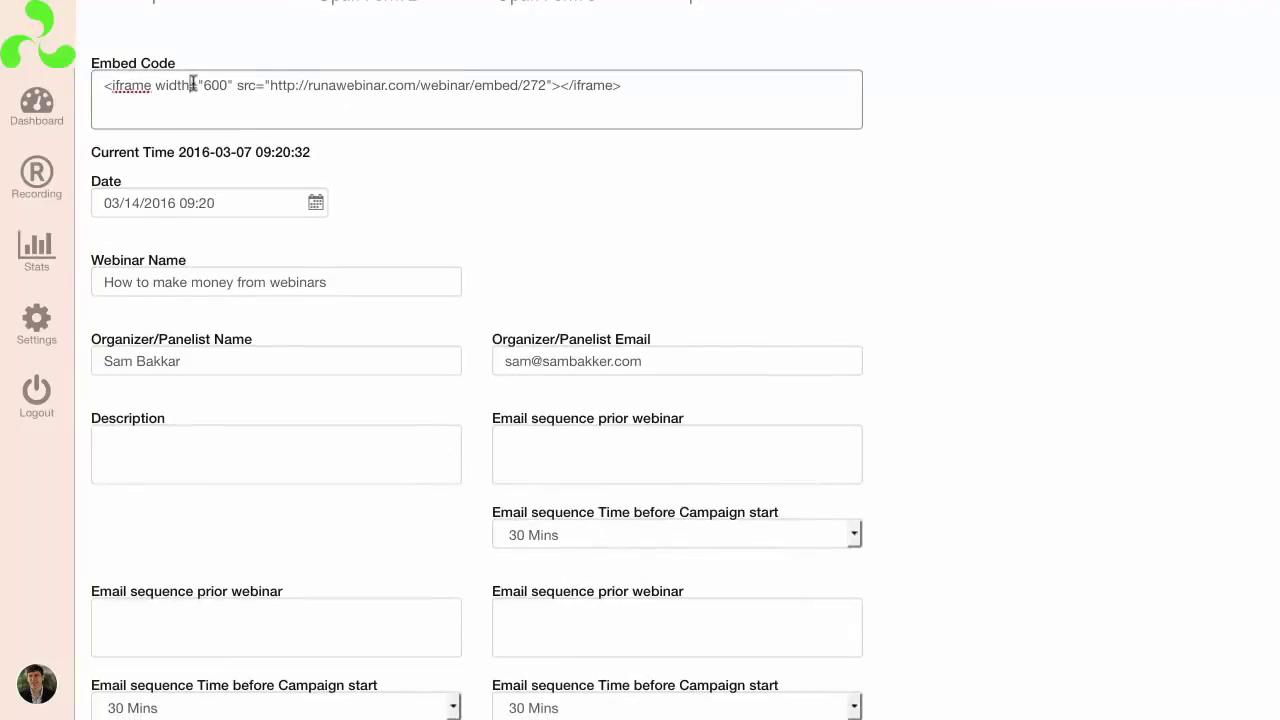
{"action": "scroll", "coordinate": [192, 85], "scroll_direction": "up", "scroll_amount": 1}
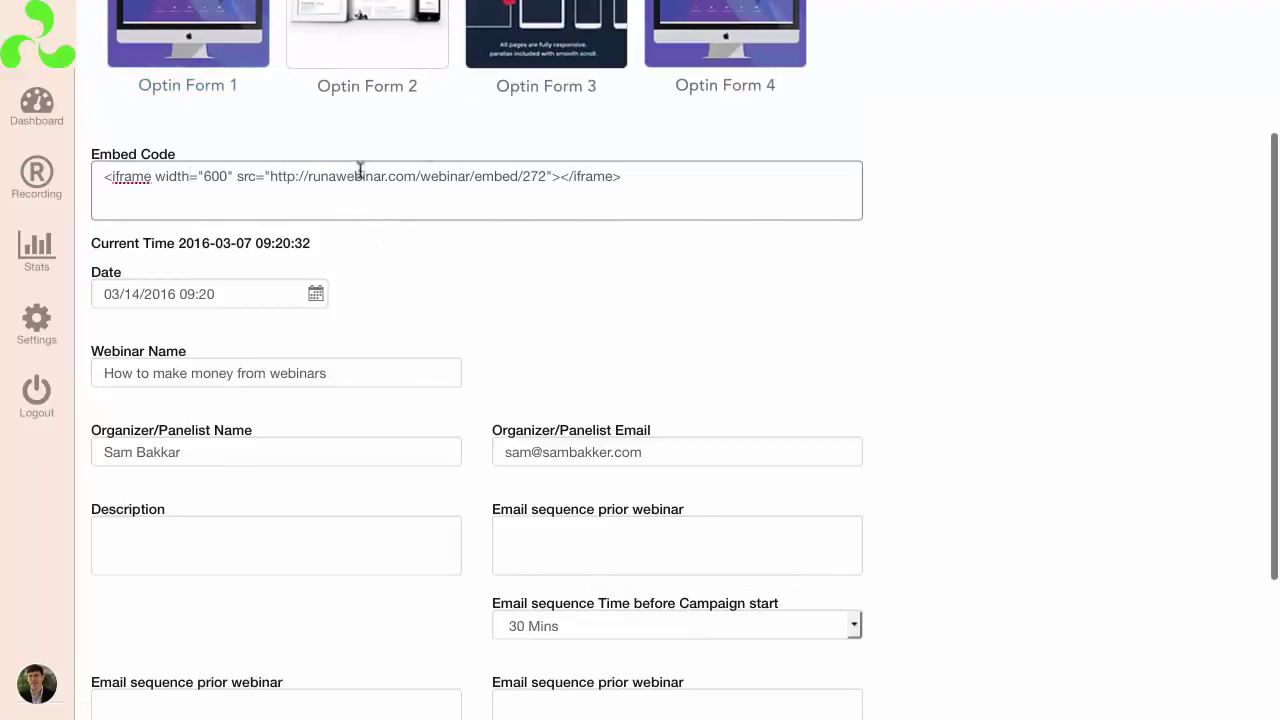
{"action": "scroll", "coordinate": [481, 237], "scroll_direction": "down", "scroll_amount": 1}
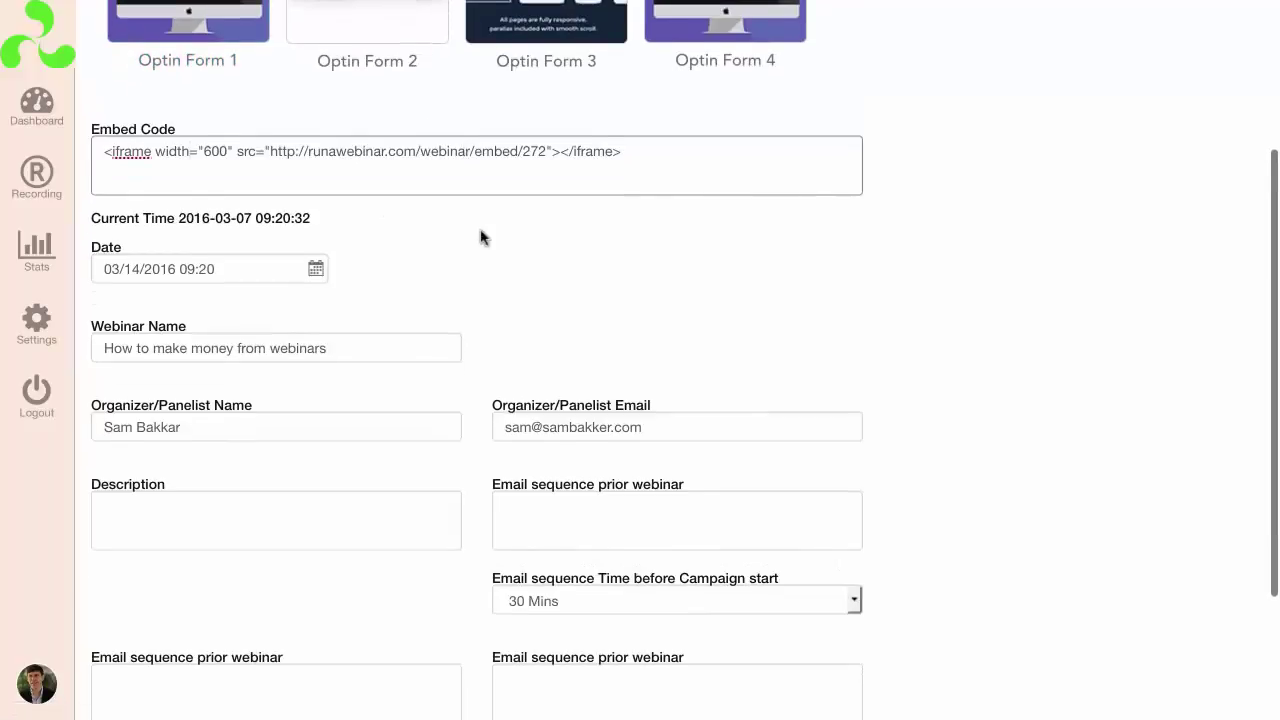
{"action": "scroll", "coordinate": [481, 237], "scroll_direction": "down", "scroll_amount": 2}
{"action": "scroll", "coordinate": [484, 235], "scroll_direction": "up", "scroll_amount": 3}
{"action": "scroll", "coordinate": [481, 231], "scroll_direction": "down", "scroll_amount": 1}
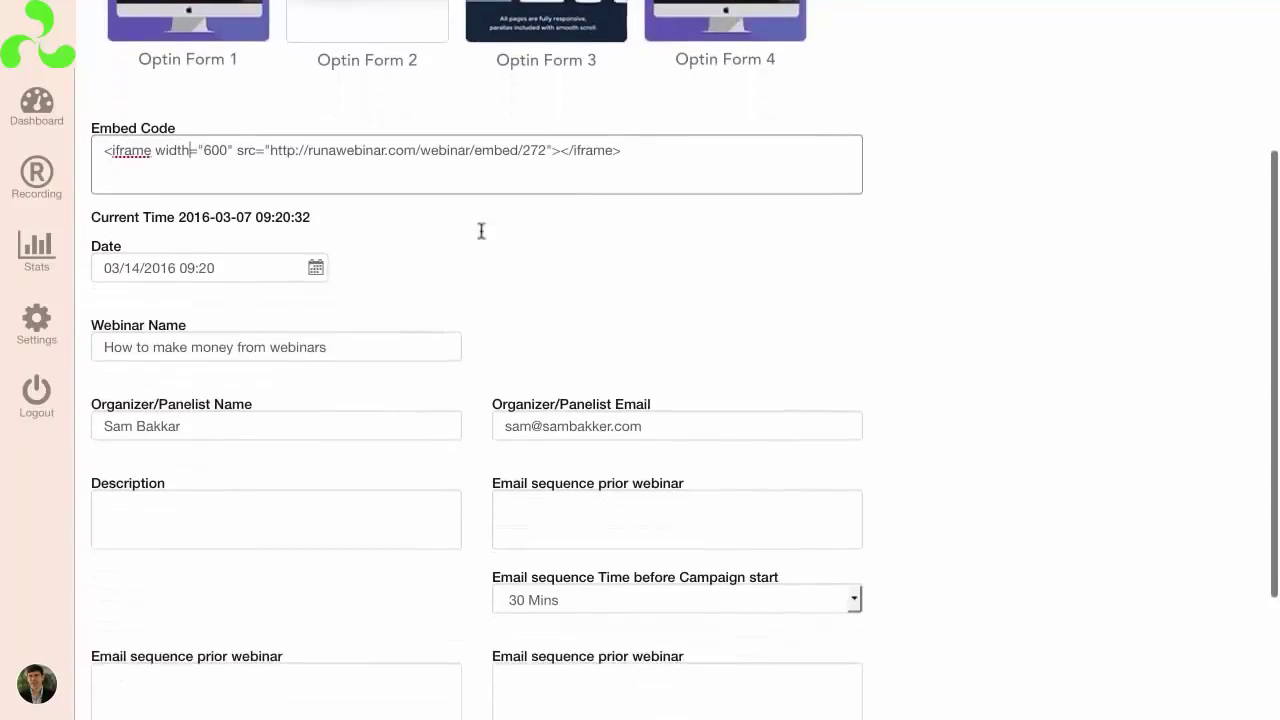
{"action": "scroll", "coordinate": [480, 237], "scroll_direction": "up", "scroll_amount": 3}
{"action": "scroll", "coordinate": [480, 240], "scroll_direction": "down", "scroll_amount": 4}
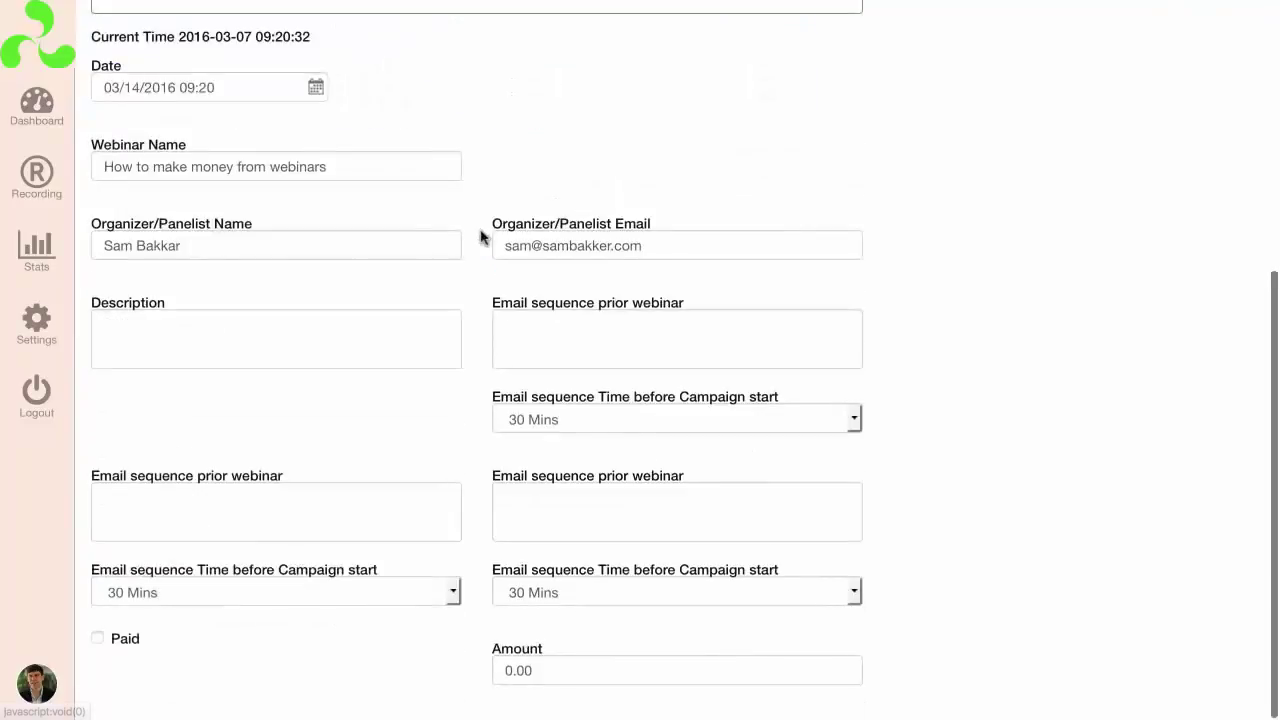
{"action": "scroll", "coordinate": [480, 238], "scroll_direction": "up", "scroll_amount": 1}
{"action": "scroll", "coordinate": [480, 240], "scroll_direction": "up", "scroll_amount": 5}
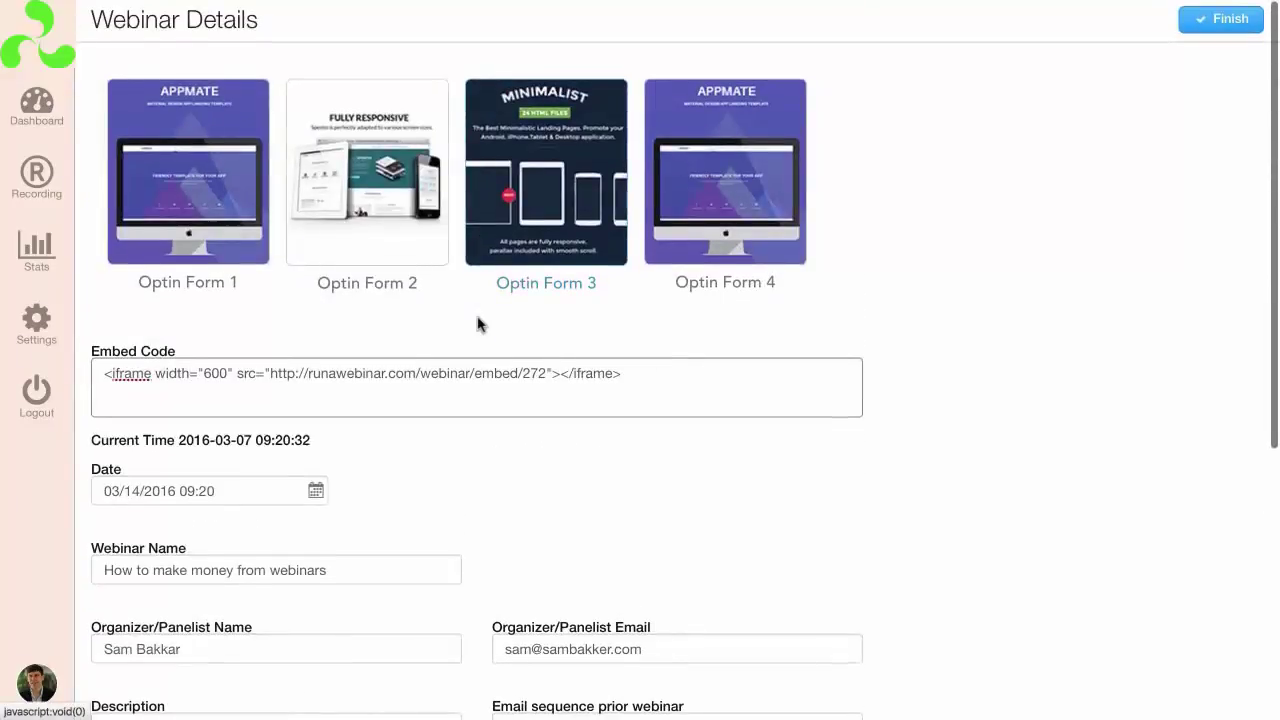
{"action": "scroll", "coordinate": [478, 323], "scroll_direction": "down", "scroll_amount": 1}
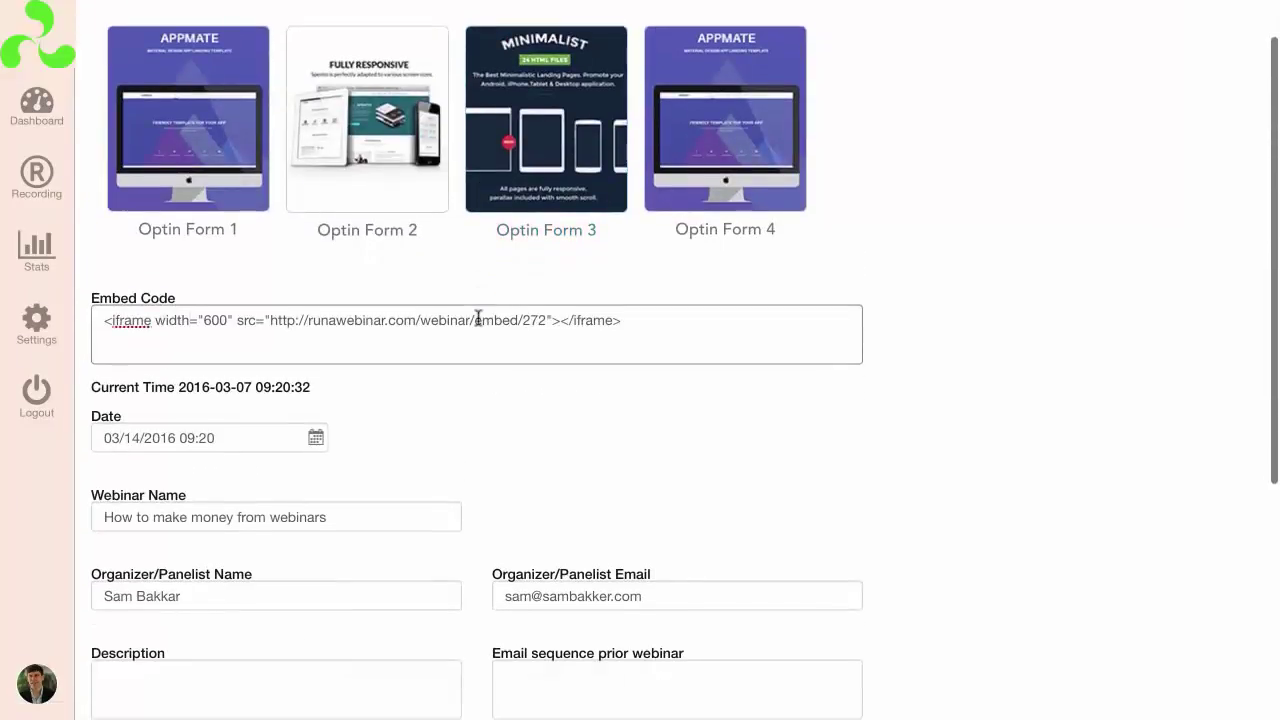
{"action": "scroll", "coordinate": [478, 320], "scroll_direction": "up", "scroll_amount": 1}
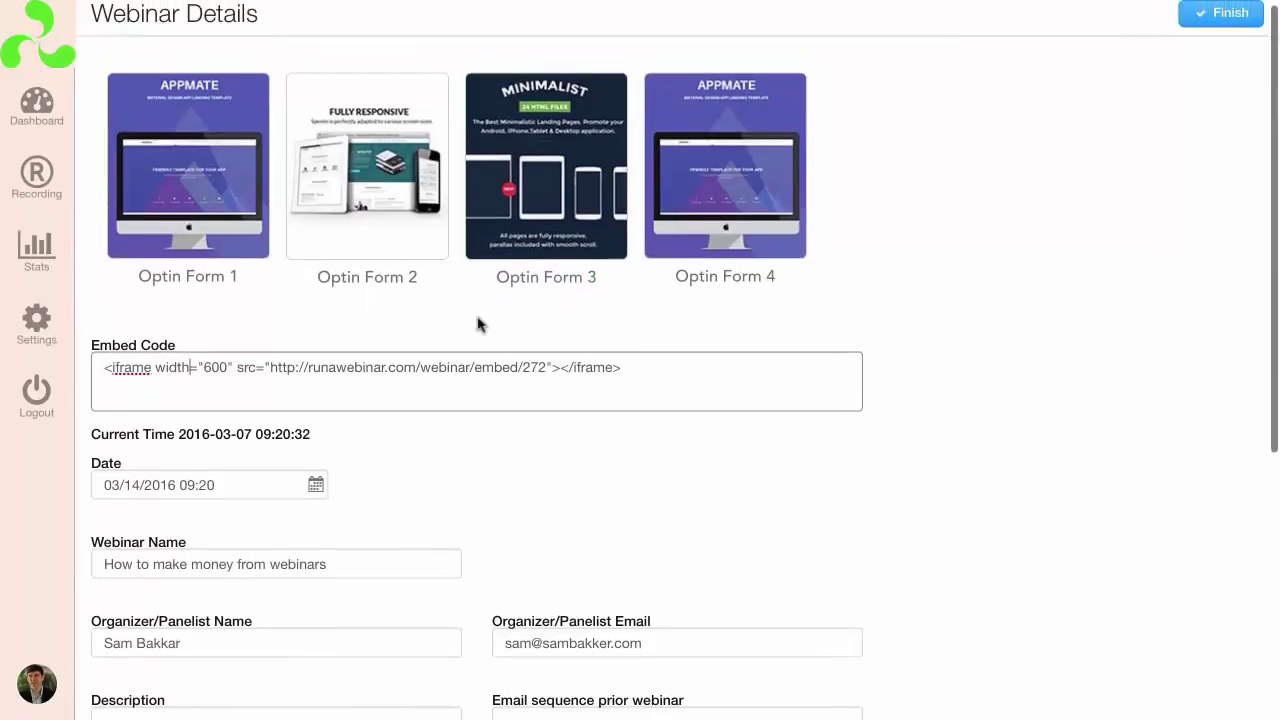
Try out Optin Form 1, Optin Form 3 and Optin Form 2 for the webinar
{"action": "left_click", "coordinate": [217, 157]}
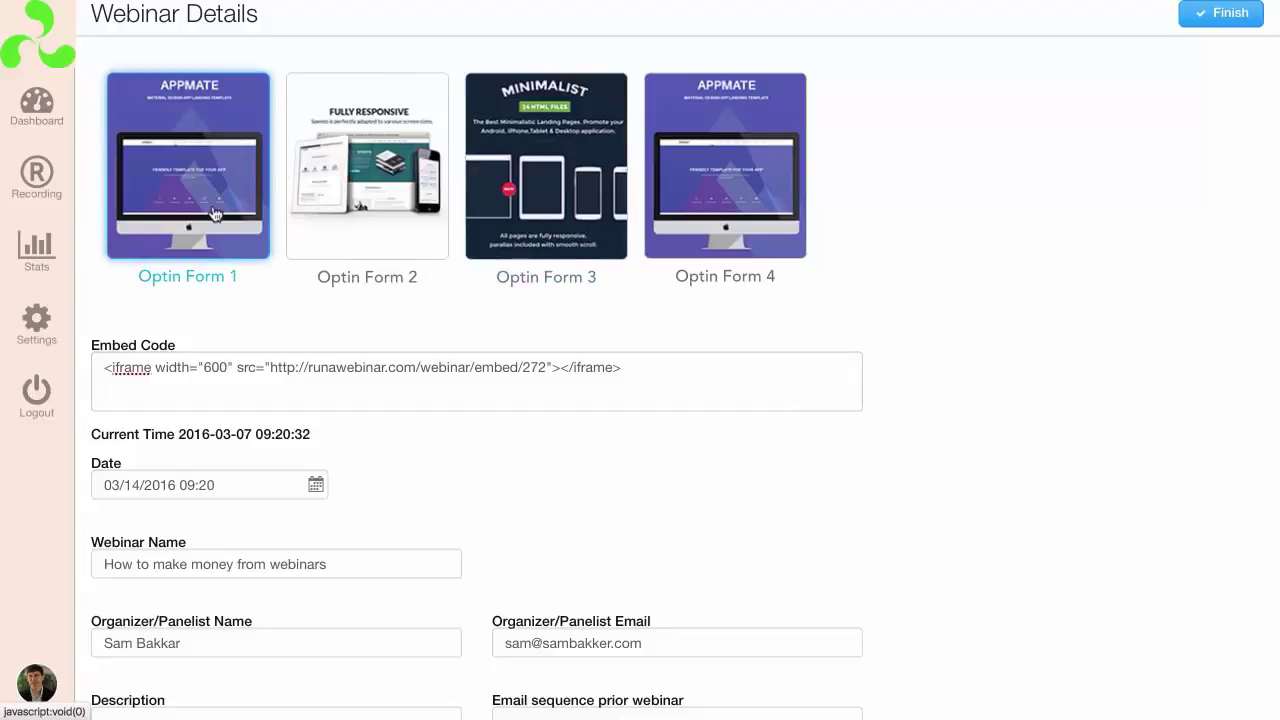
{"action": "scroll", "coordinate": [216, 214], "scroll_direction": "up", "scroll_amount": 1}
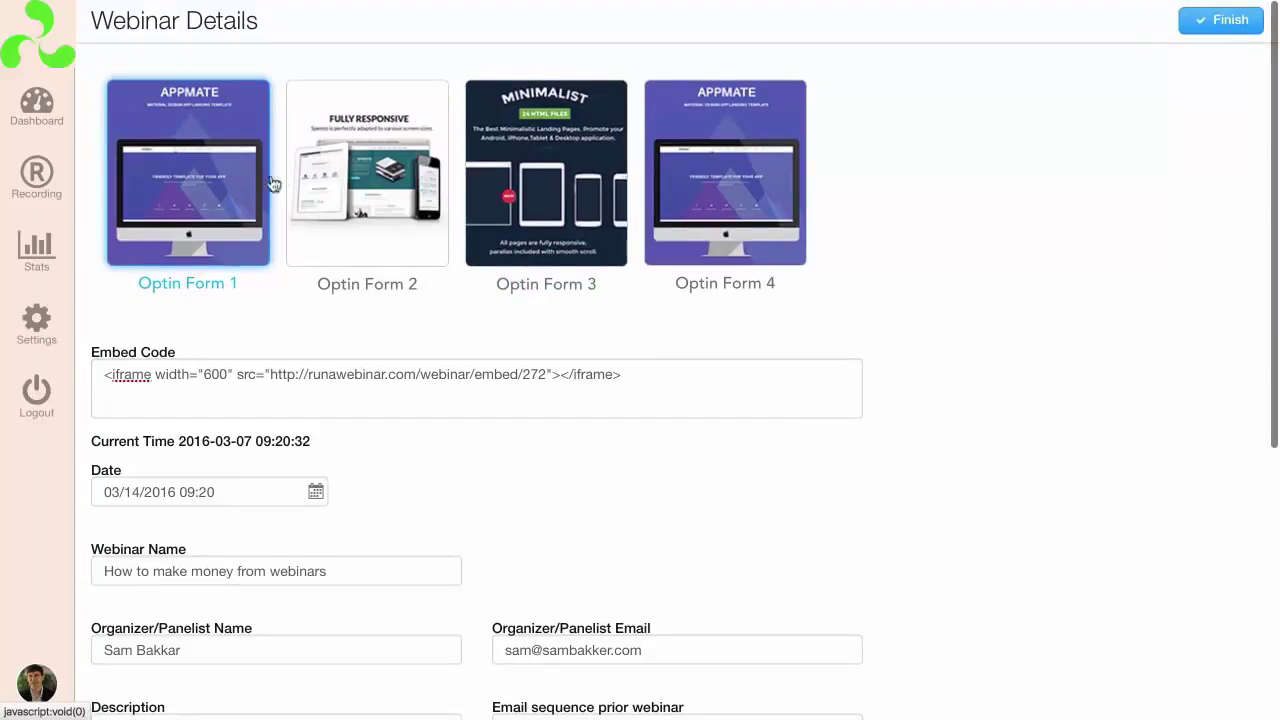
{"action": "left_click", "coordinate": [546, 175]}
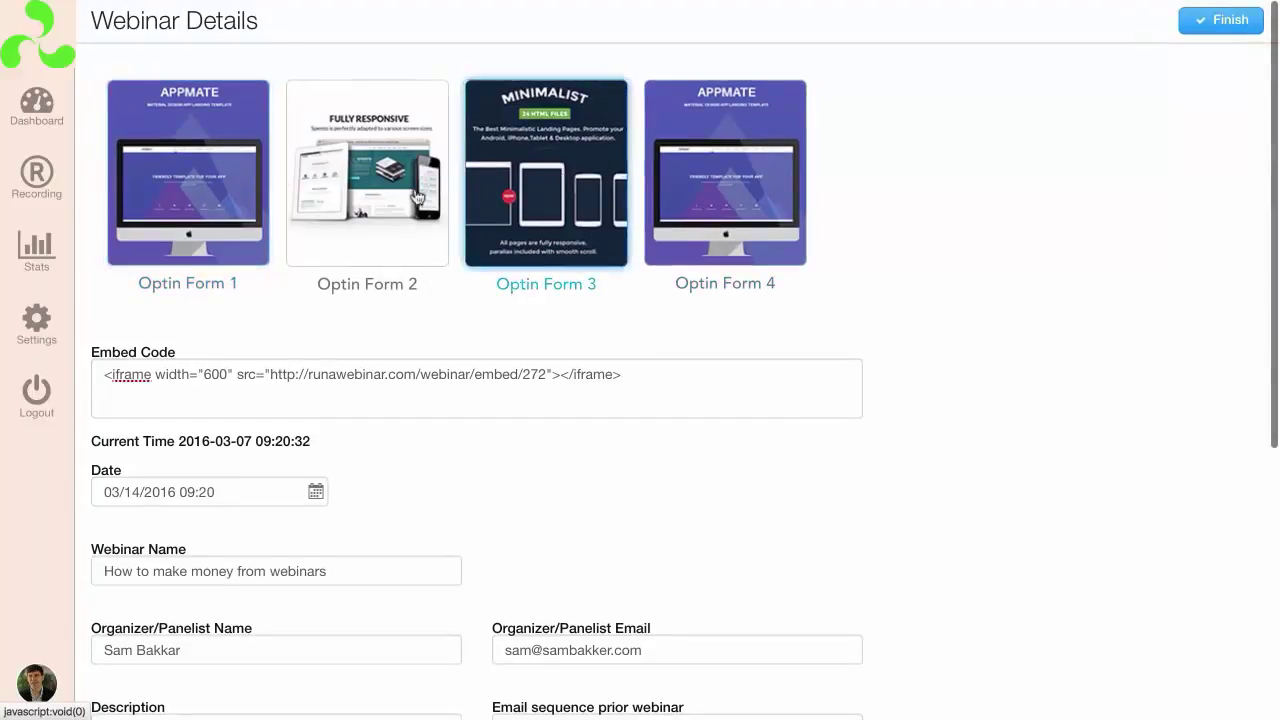
{"action": "left_click", "coordinate": [367, 175]}
Create another webinar from the dashboard and open Template 1 for editing
{"action": "left_click", "coordinate": [36, 102]}
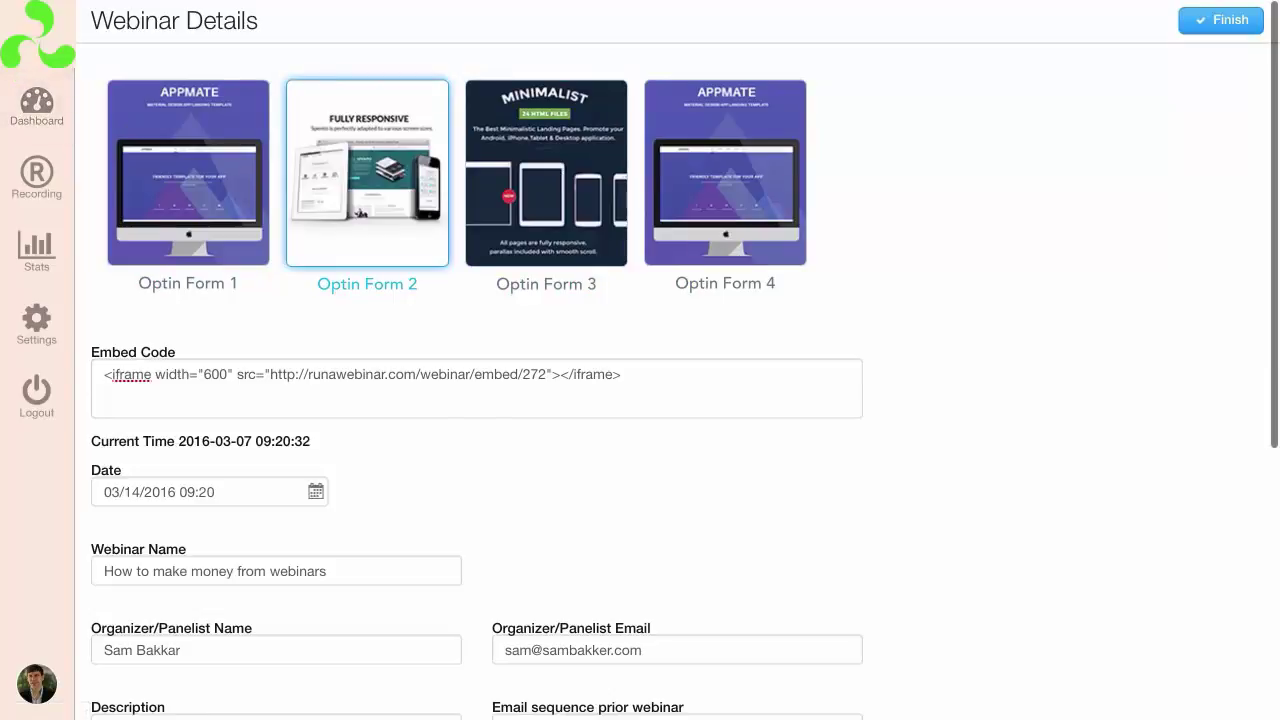
{"action": "left_click", "coordinate": [1150, 20]}
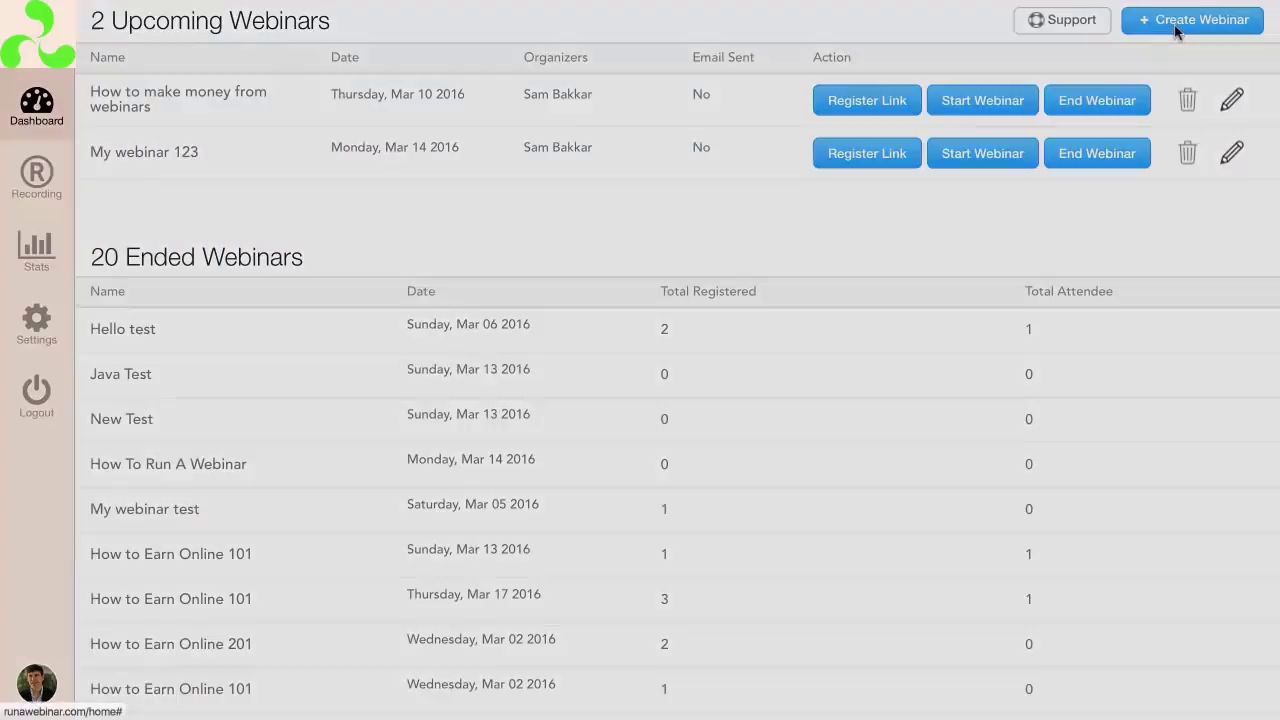
{"action": "left_click", "coordinate": [838, 272]}
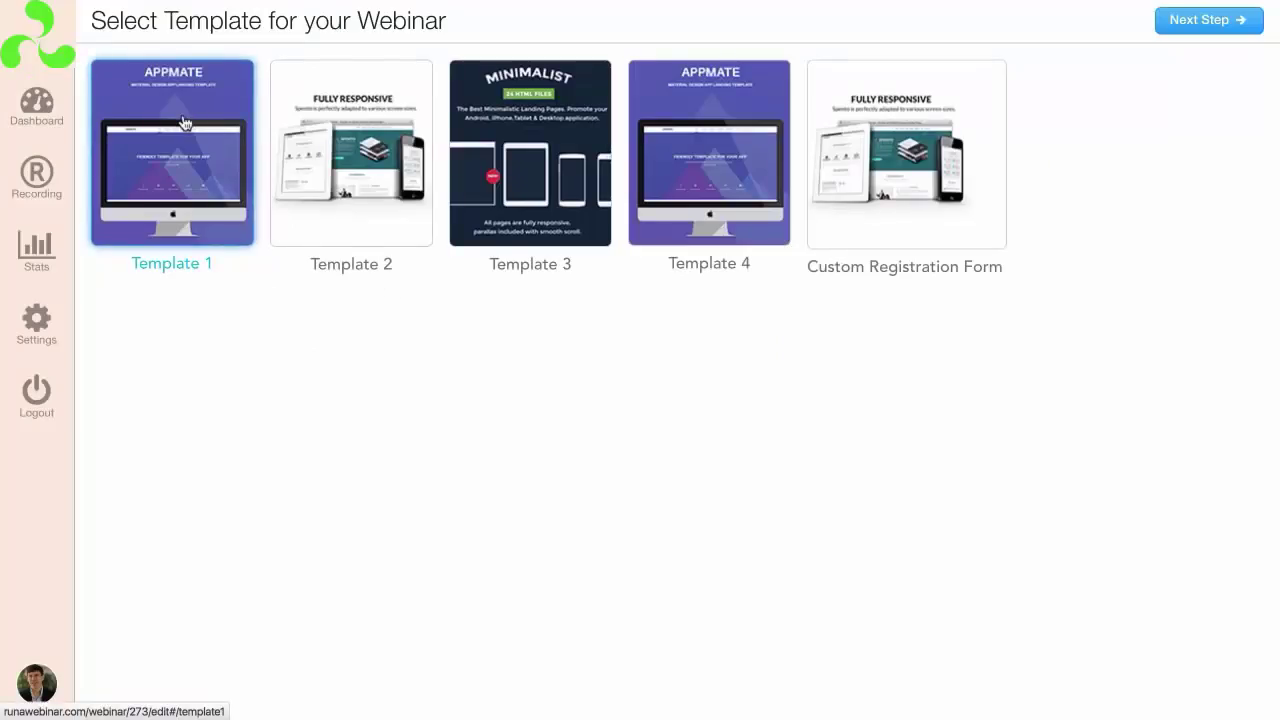
{"action": "left_click", "coordinate": [1170, 20]}
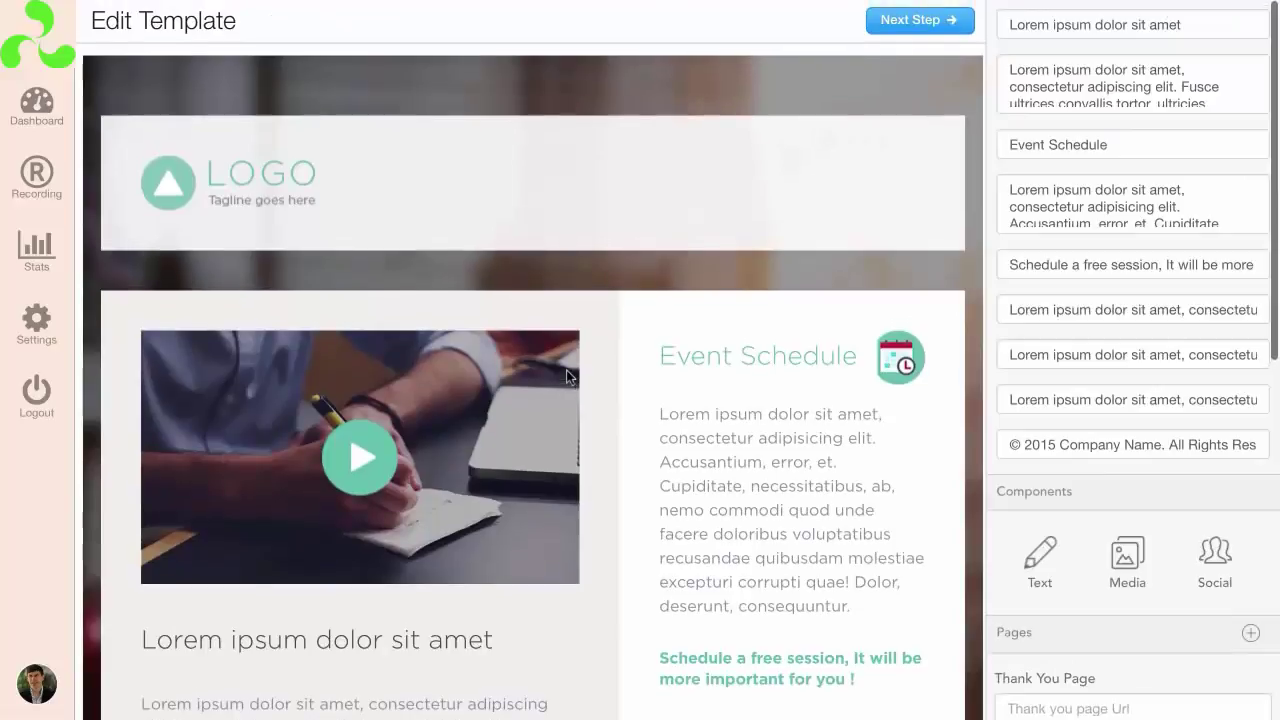
Examine the template's logo header, video, event schedule section and the matching editable text fields
{"action": "scroll", "coordinate": [1057, 127], "scroll_direction": "down", "scroll_amount": 1}
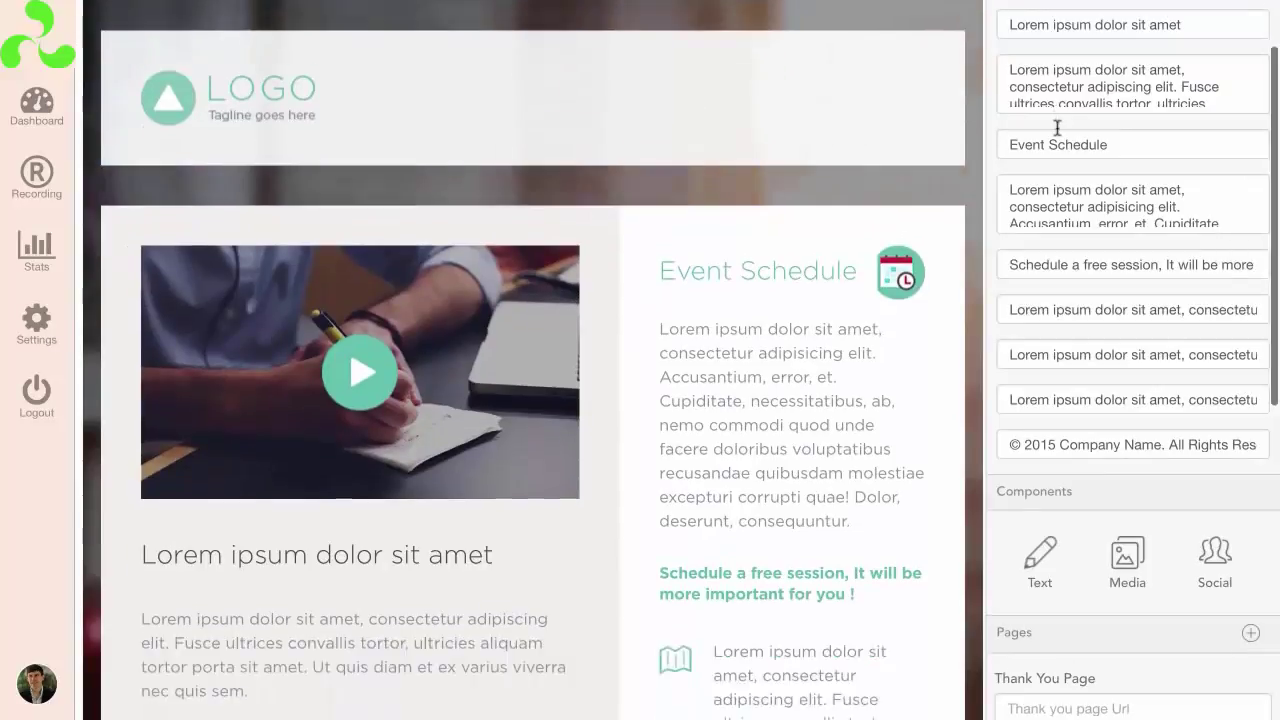
{"action": "scroll", "coordinate": [834, 151], "scroll_direction": "down", "scroll_amount": 4}
{"action": "scroll", "coordinate": [830, 145], "scroll_direction": "up", "scroll_amount": 1}
{"action": "scroll", "coordinate": [832, 148], "scroll_direction": "up", "scroll_amount": 5}
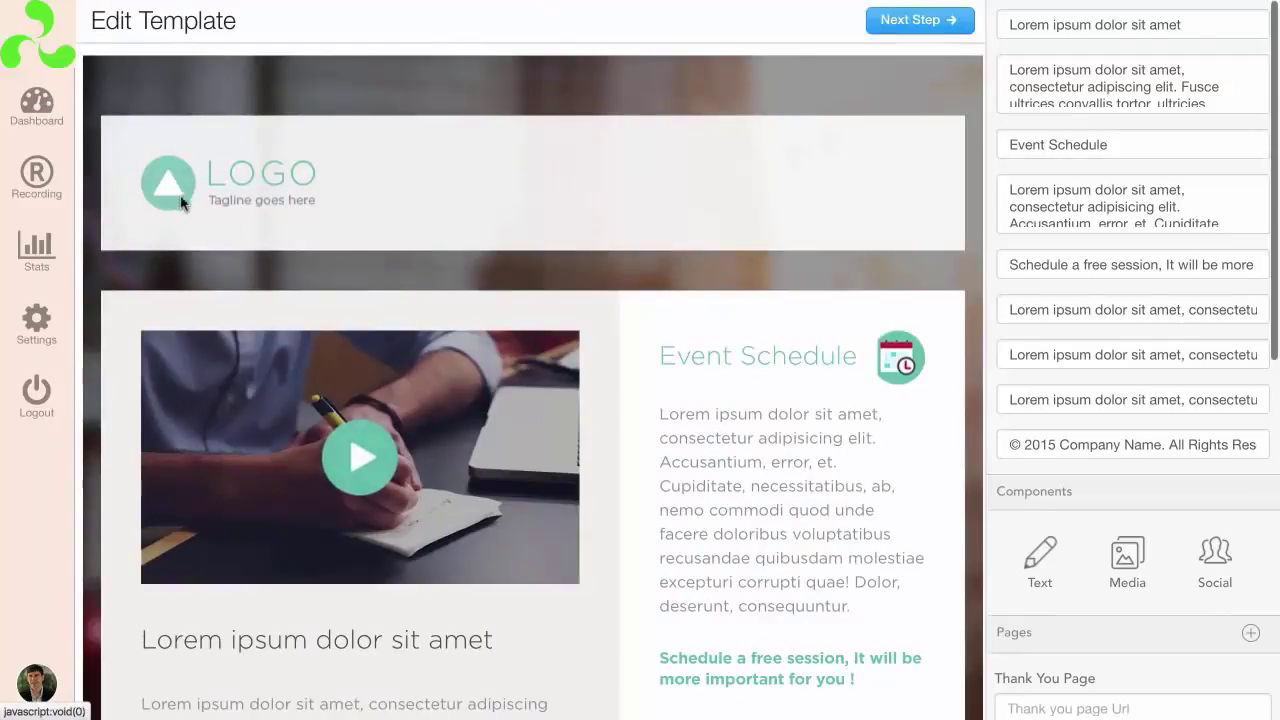
{"action": "scroll", "coordinate": [873, 89], "scroll_direction": "down", "scroll_amount": 2}
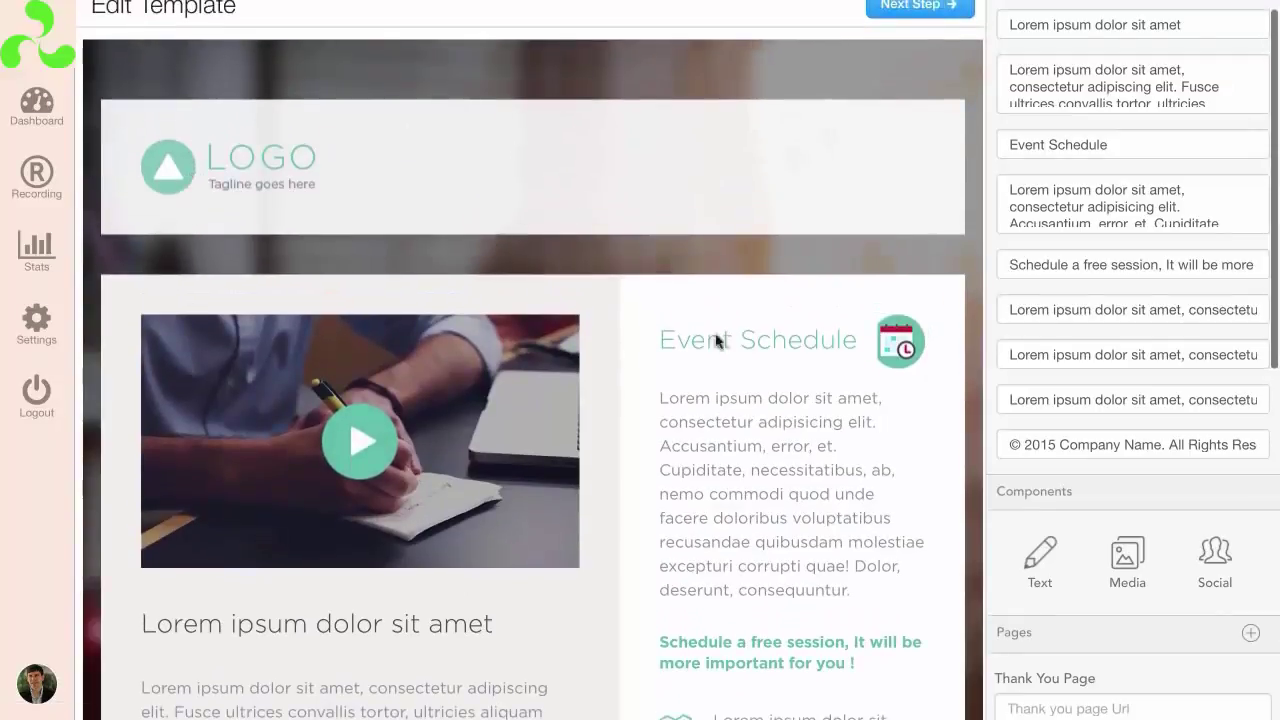
{"action": "scroll", "coordinate": [714, 337], "scroll_direction": "down", "scroll_amount": 2}
{"action": "scroll", "coordinate": [686, 386], "scroll_direction": "up", "scroll_amount": 3}
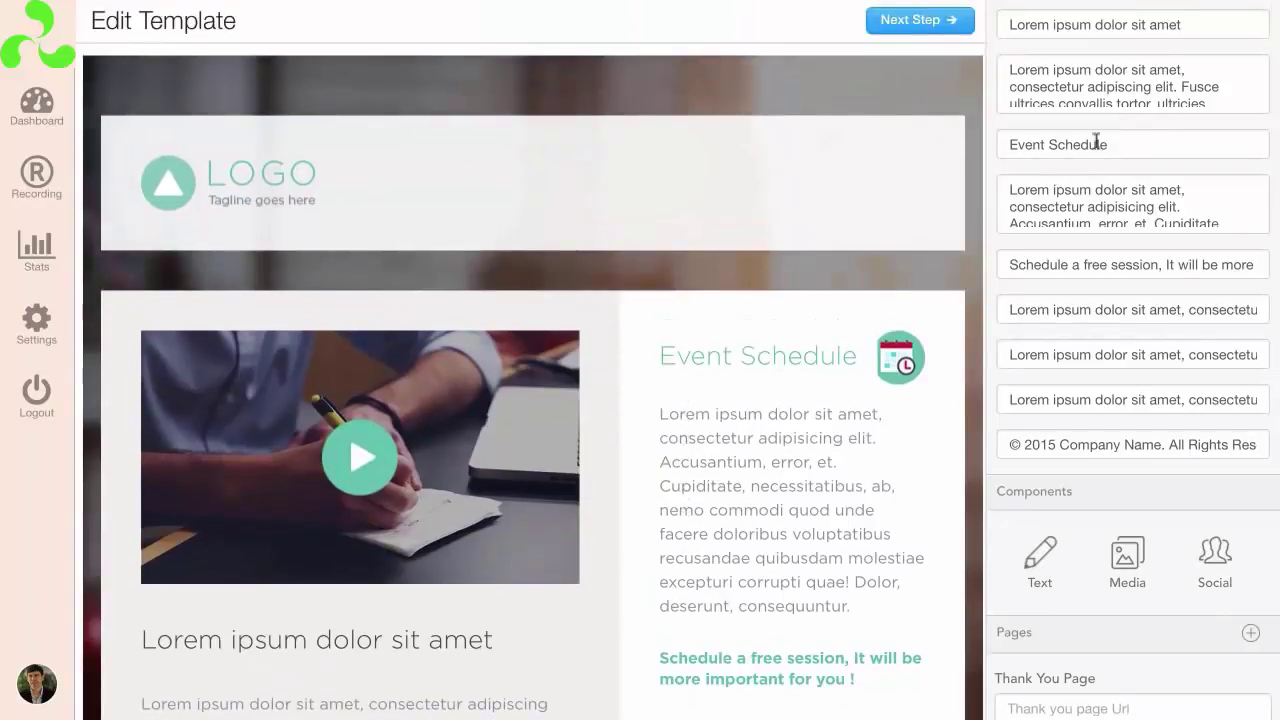
Replace the main headline under the video with "Make Money With Webinars"
{"action": "left_click_drag", "start_coordinate": [1194, 30], "coordinate": [892, 18]}
{"action": "type", "text": "Make M"}
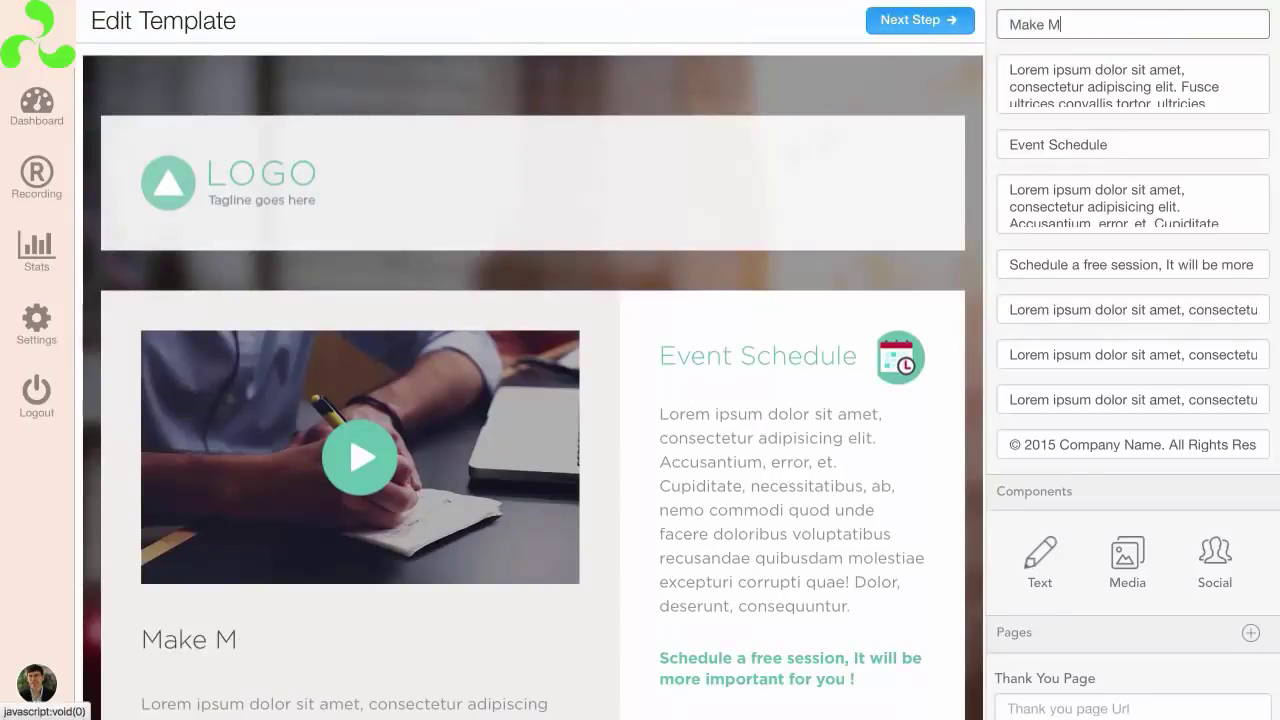
{"action": "type", "text": "oney With Webinars"}
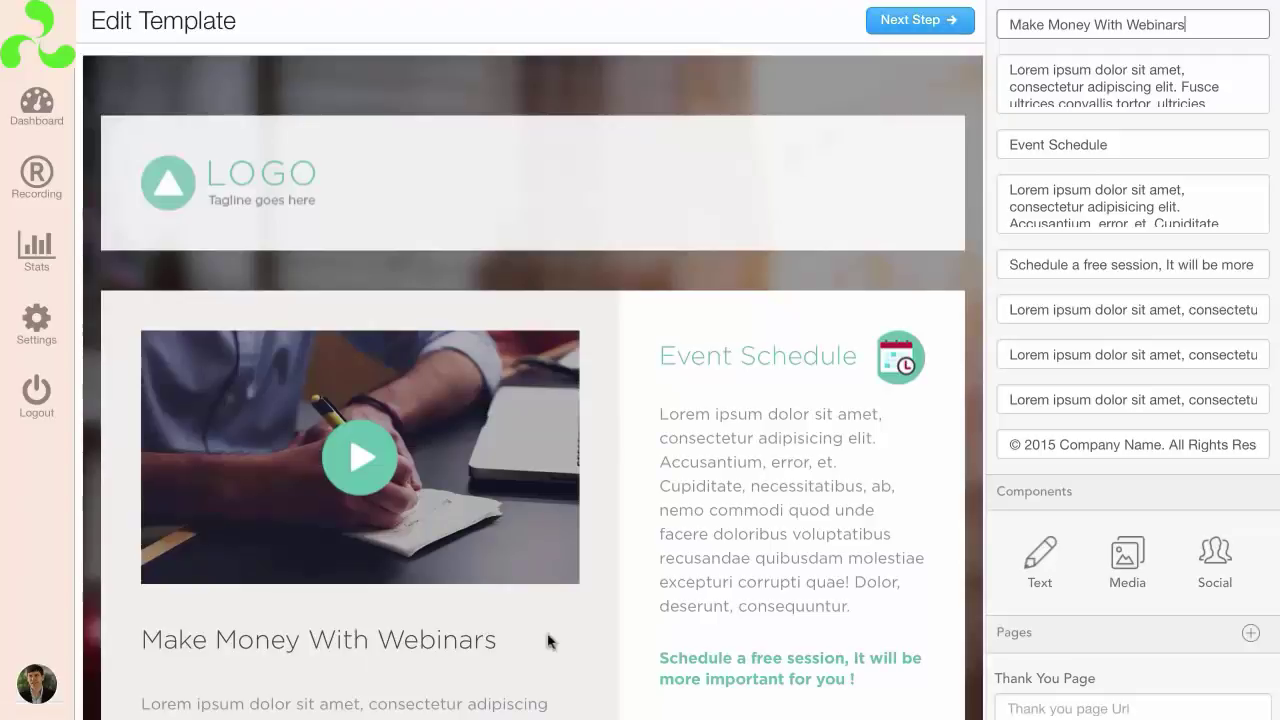
Replace the text below the main headline with "This is a really special webinar about webinars thats going to show you how to make money with webinars."
{"action": "left_click", "coordinate": [1020, 68]}
{"action": "left_click_drag", "start_coordinate": [1020, 68], "coordinate": [1190, 154]}
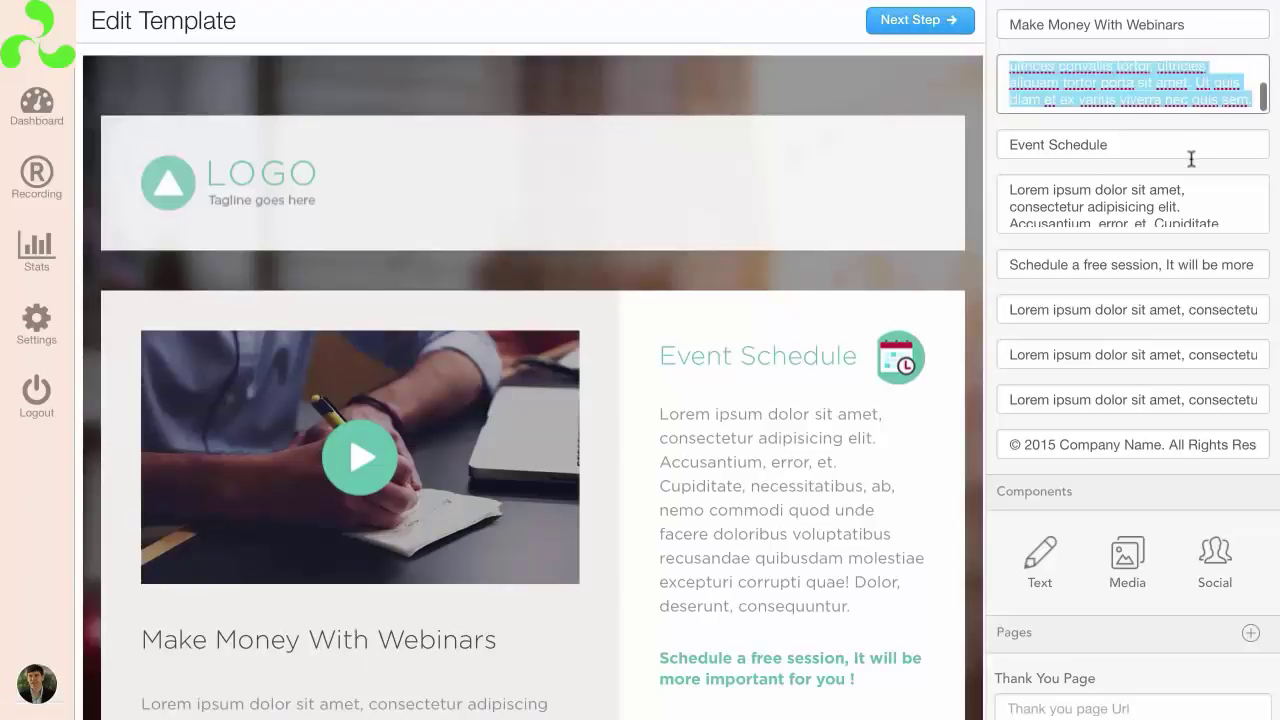
{"action": "type", "text": "This is a really s"}
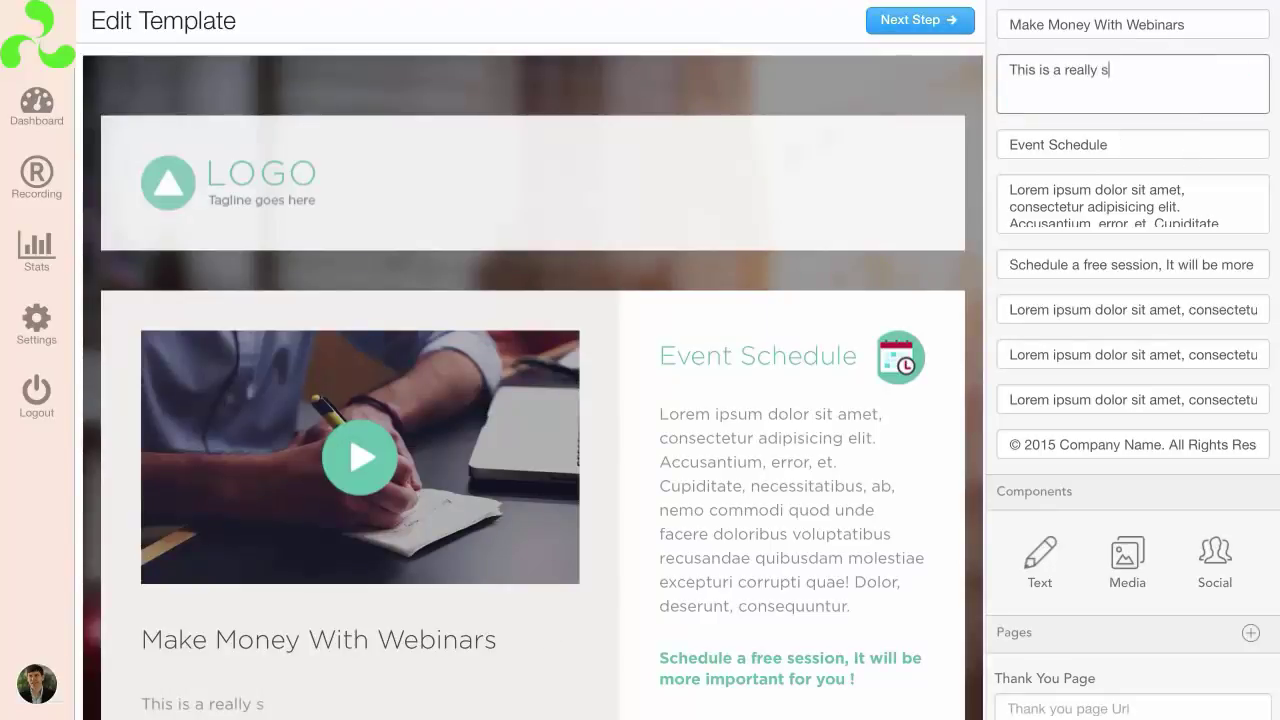
{"action": "type", "text": "pecial webinar about "}
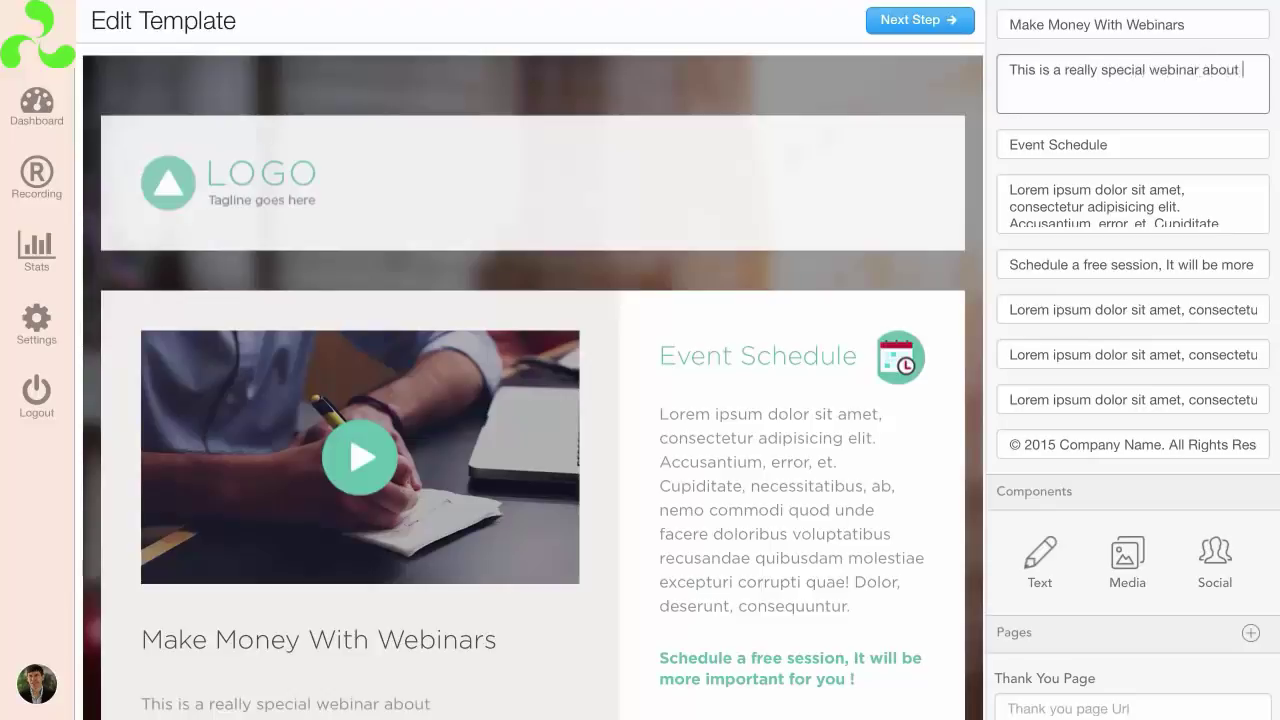
{"action": "type", "text": "webinars thats go"}
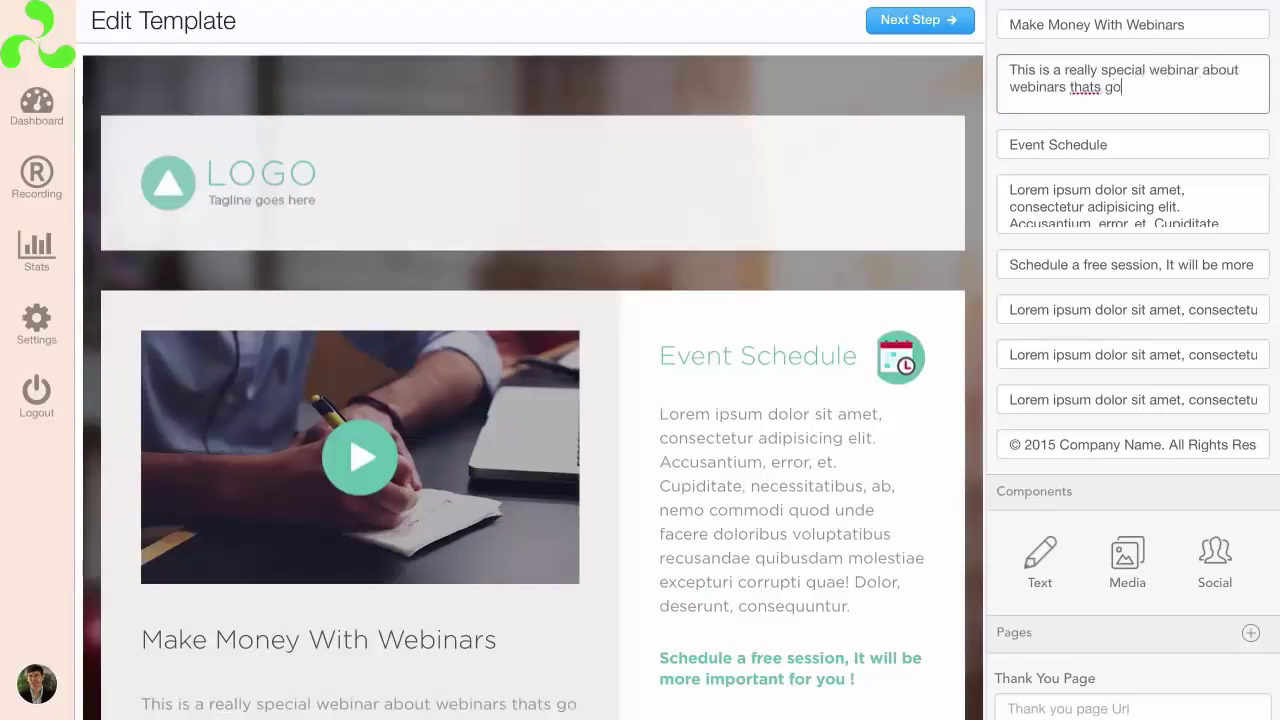
{"action": "type", "text": "ing to show you "}
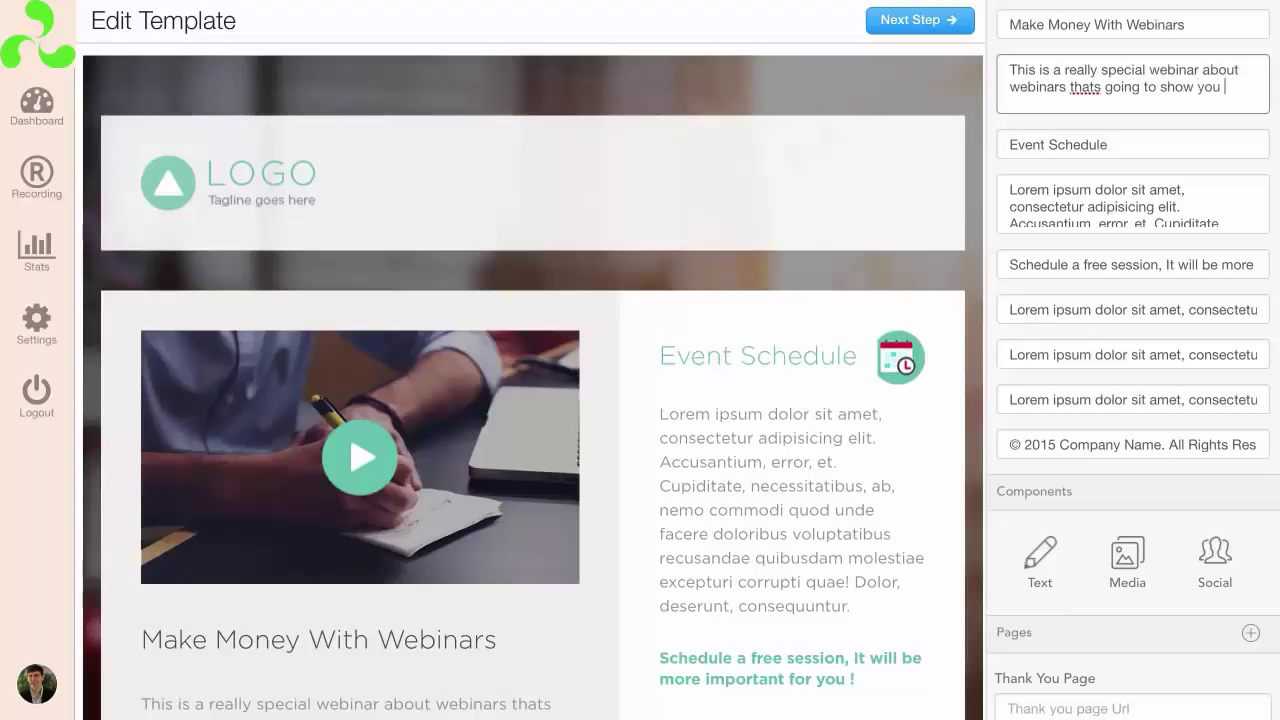
{"action": "type", "text": "how to make money with webinars."}
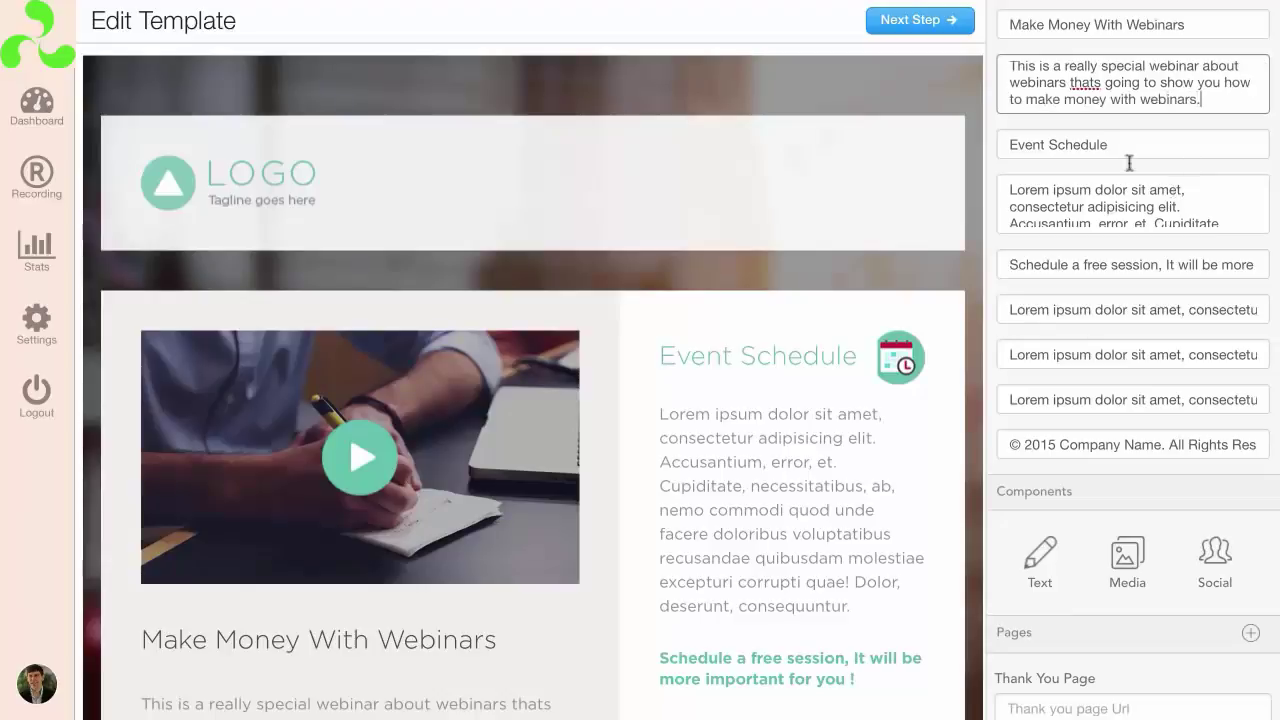
Replace the "Event Schedule" headline with "14th March", without a year
{"action": "key", "text": "Tab"}
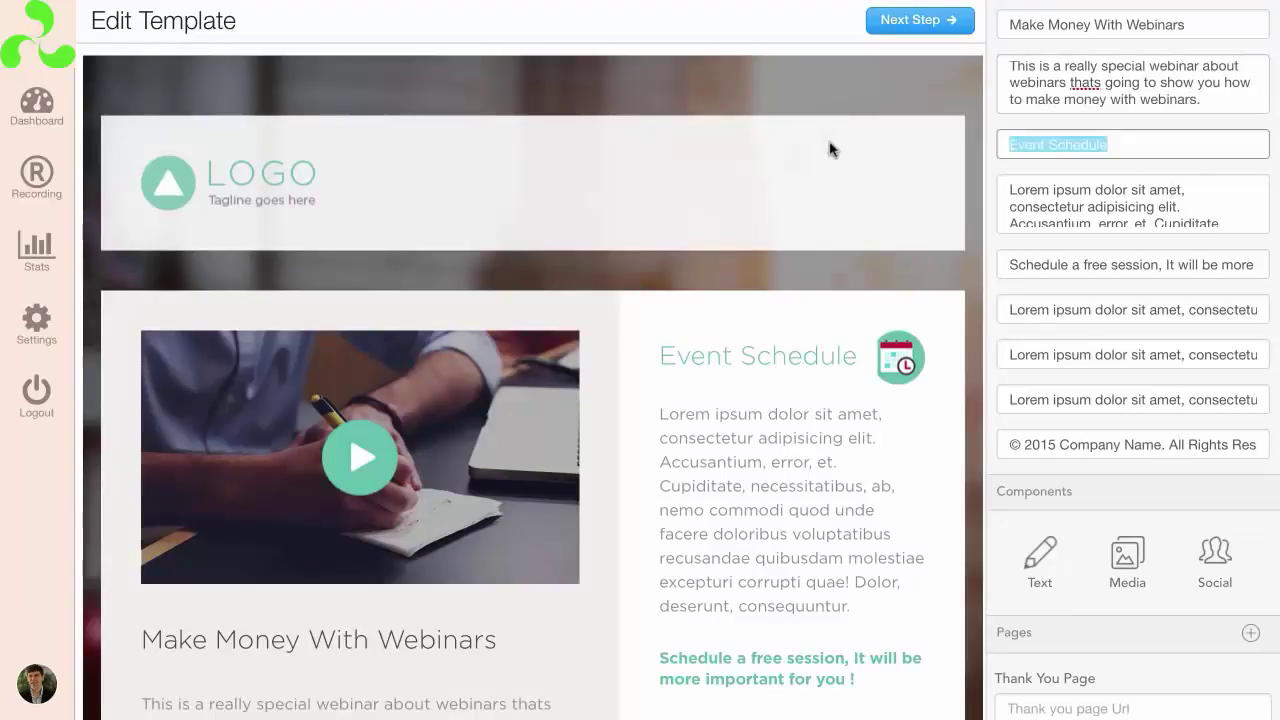
{"action": "type", "text": "S"}
{"action": "key", "text": "BackSpace"}
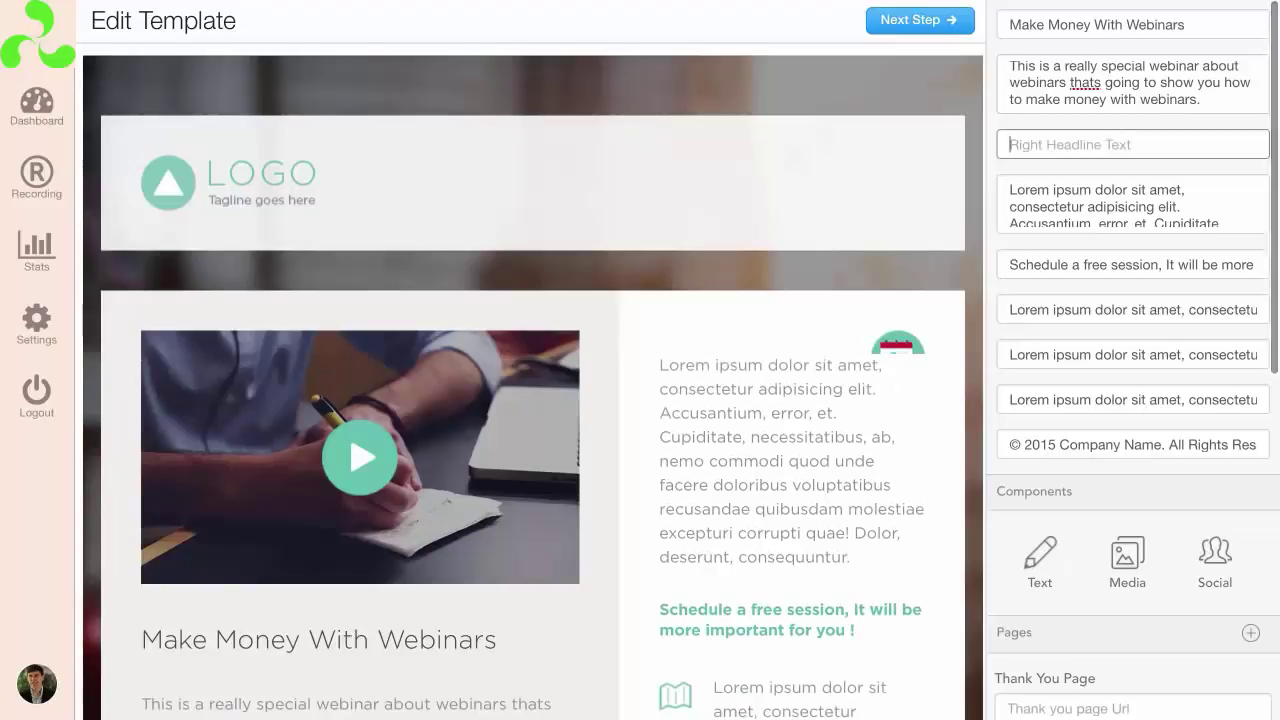
{"action": "type", "text": "14th March"}
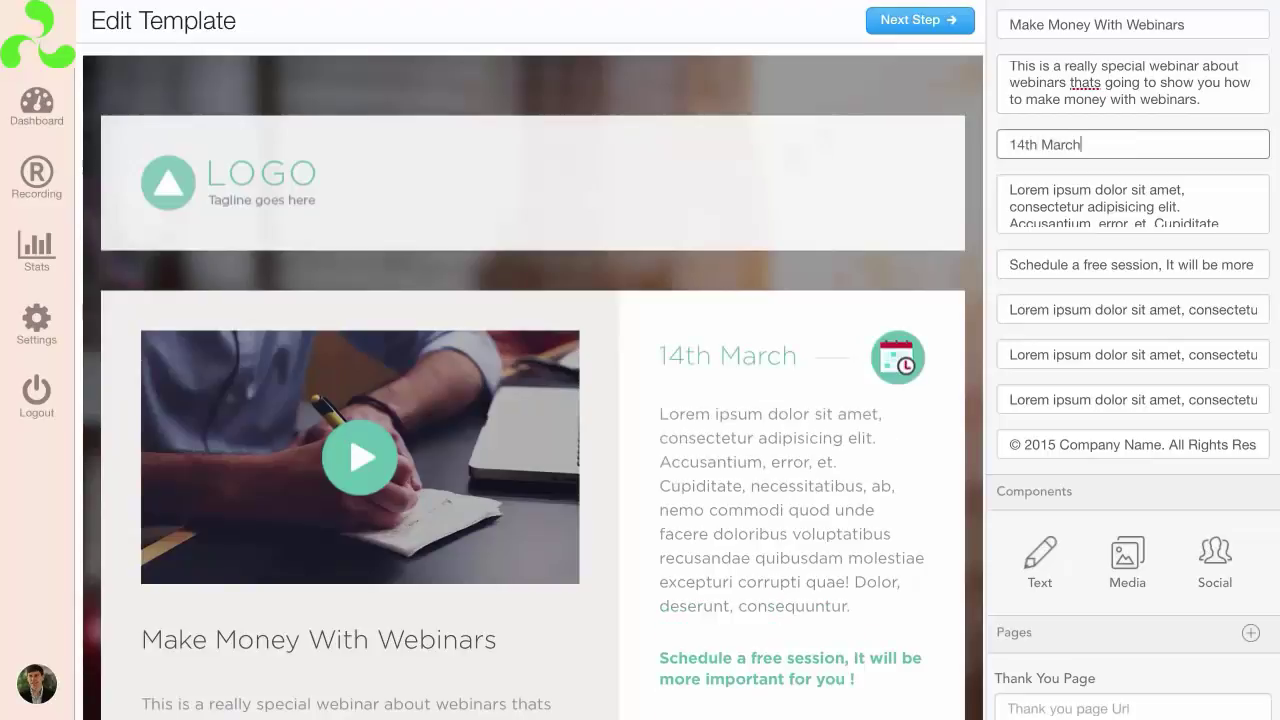
{"action": "type", "text": " 2016"}
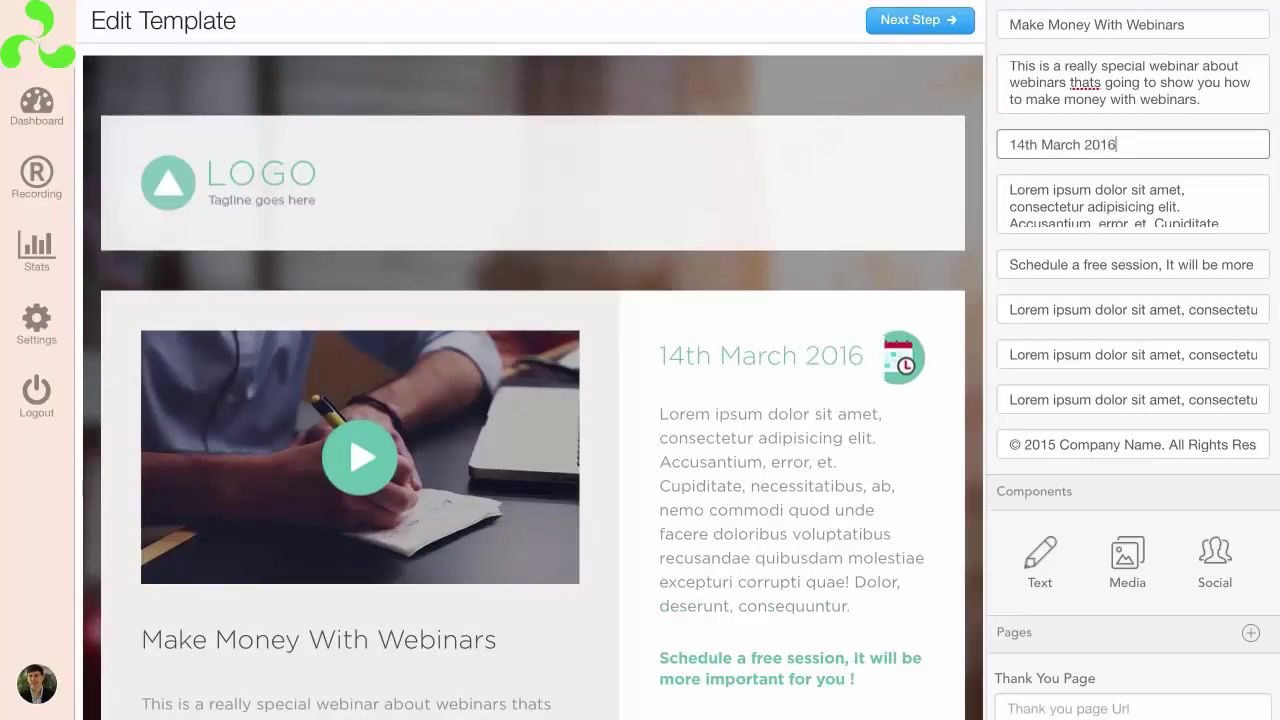
{"action": "key", "text": "BackSpace"}
{"action": "key", "text": "BackSpace"}
{"action": "key", "text": "BackSpace"}
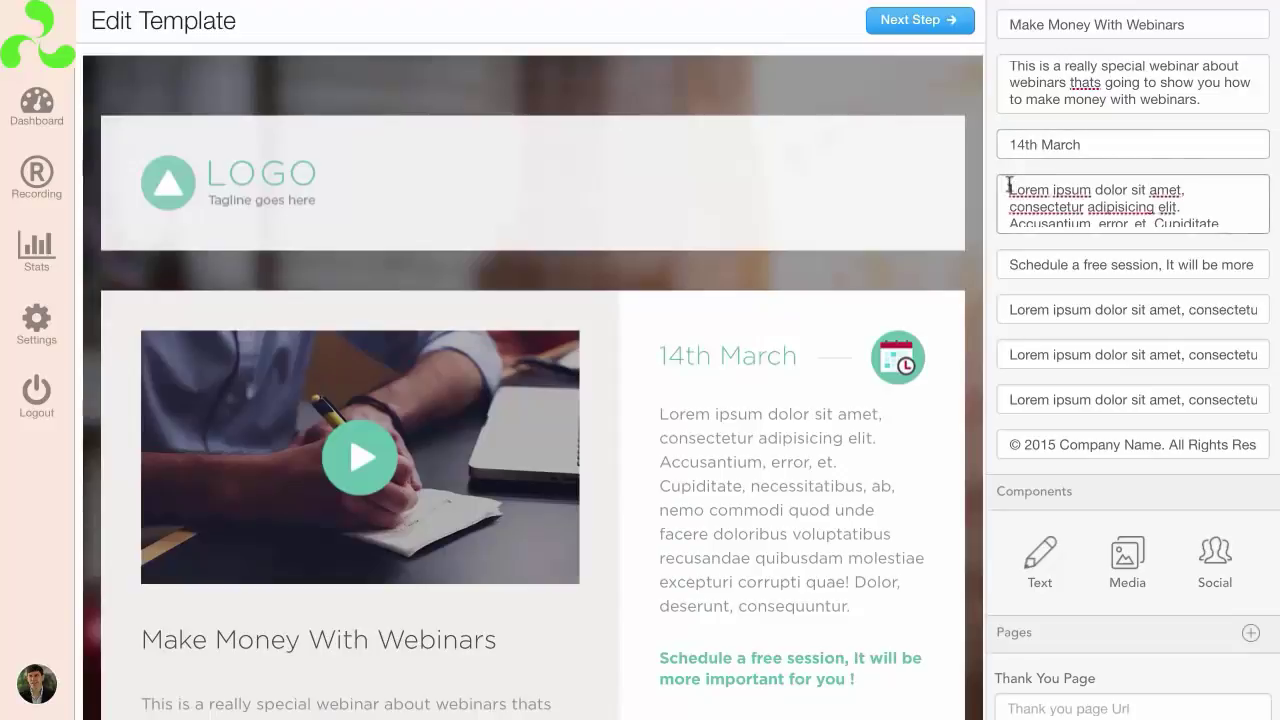
Replace the paragraph below the date headline with "Come to this webinar it will be great"
{"action": "left_click_drag", "start_coordinate": [1006, 183], "coordinate": [1131, 282]}
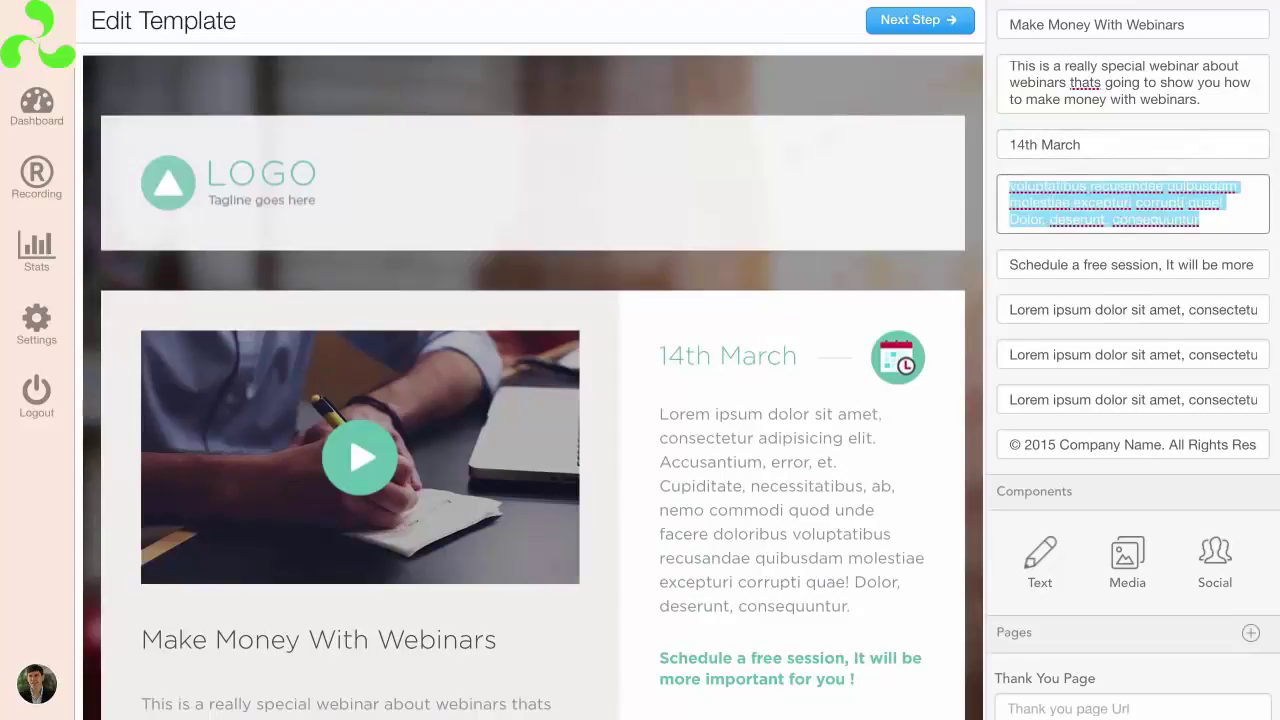
{"action": "type", "text": "Come to this webinar it will"}
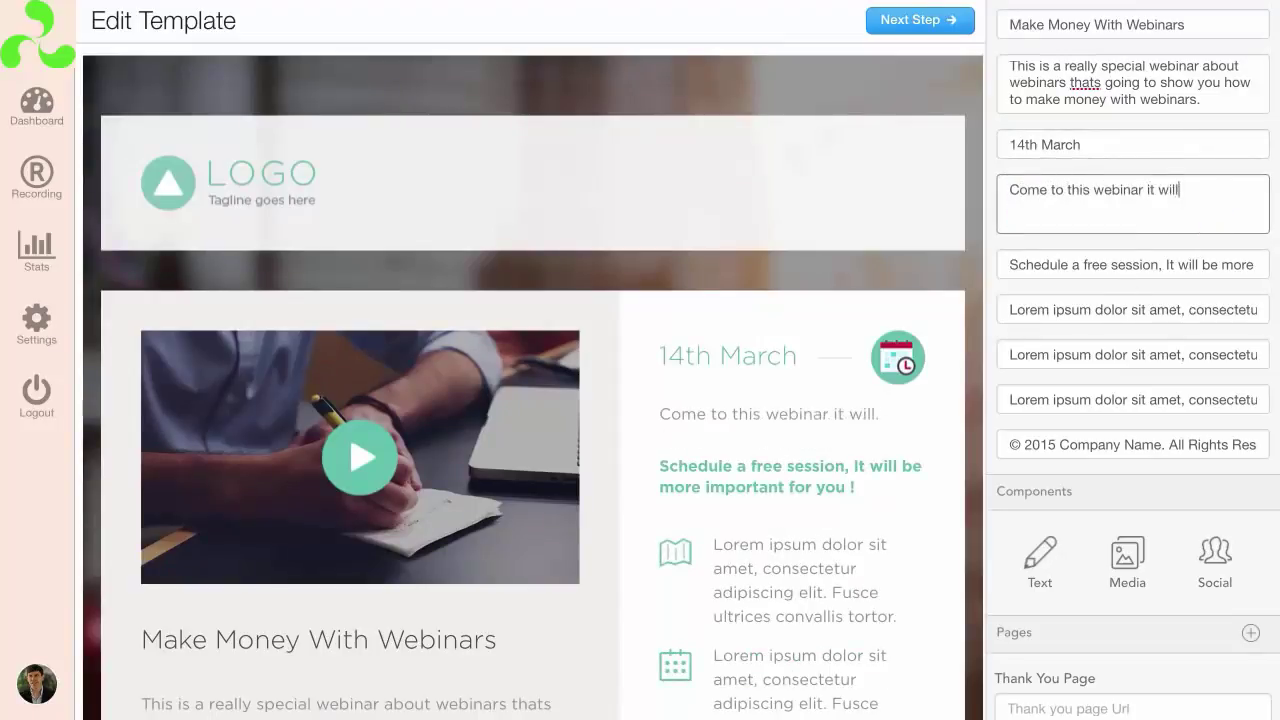
{"action": "type", "text": " be great"}
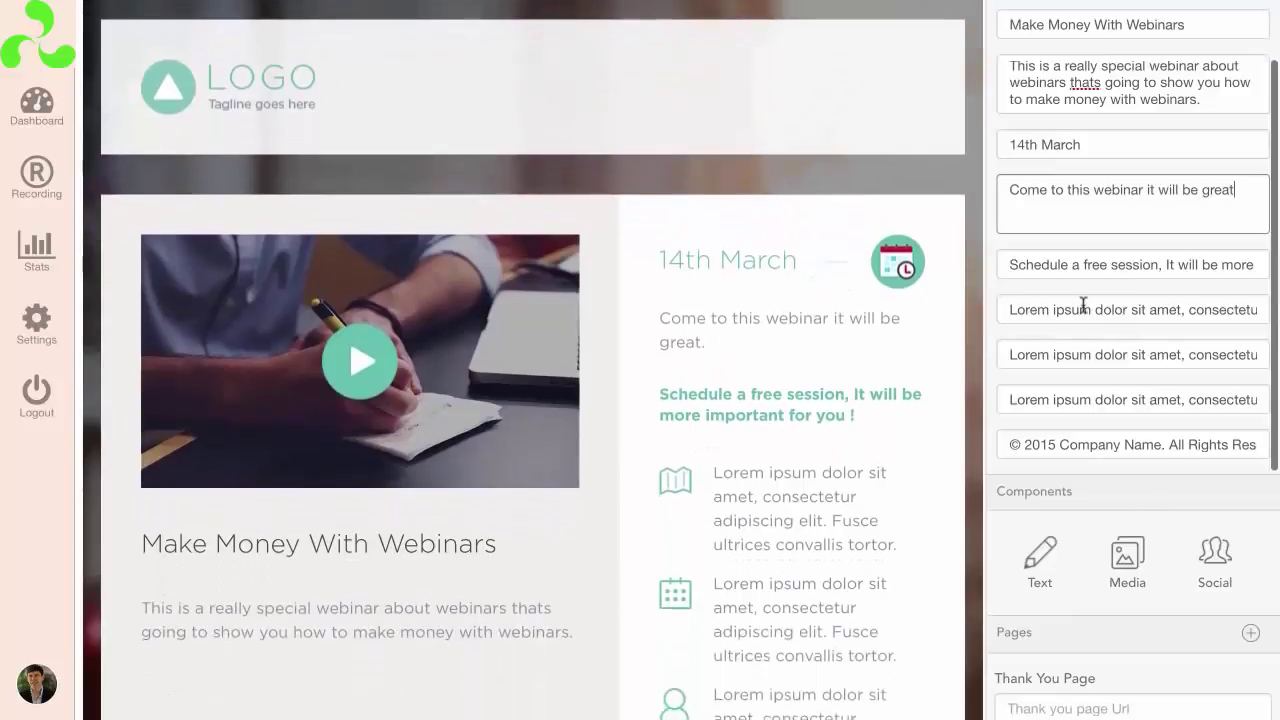
Look over the page down to the registration button and start editing the Thank You Page URL
{"action": "scroll", "coordinate": [880, 517], "scroll_direction": "down", "scroll_amount": 5}
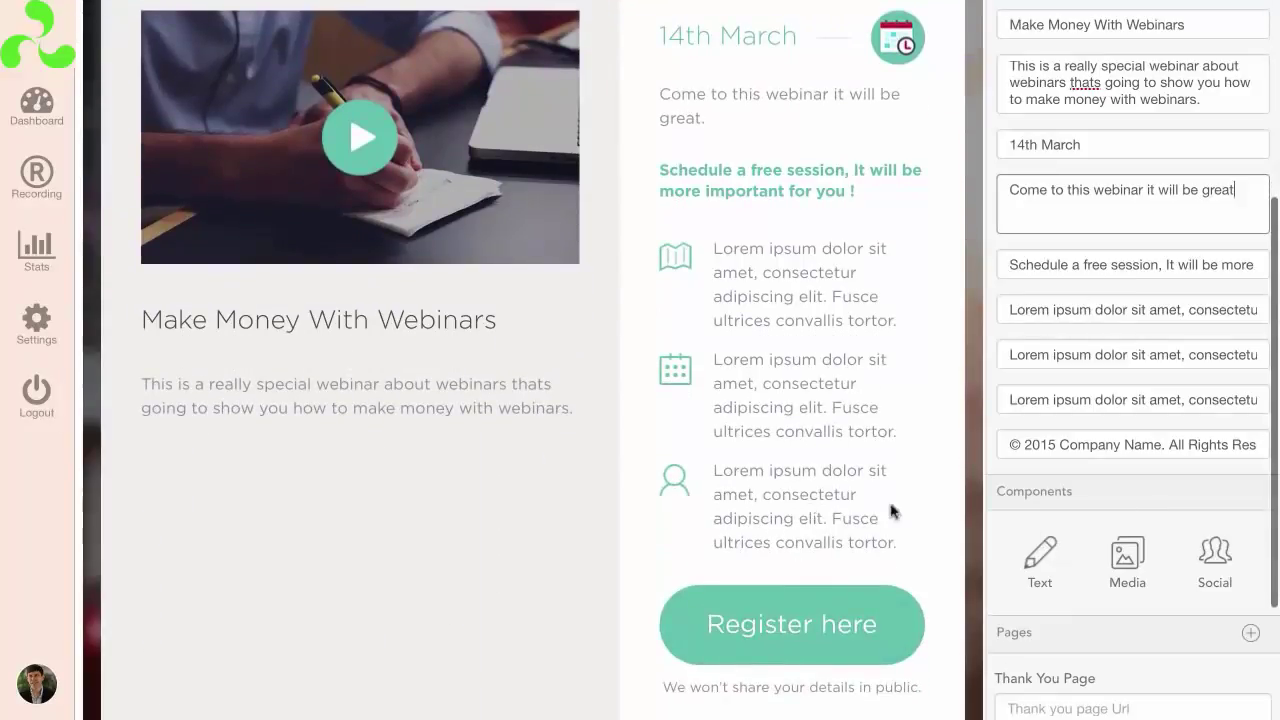
{"action": "left_click", "coordinate": [1082, 700]}
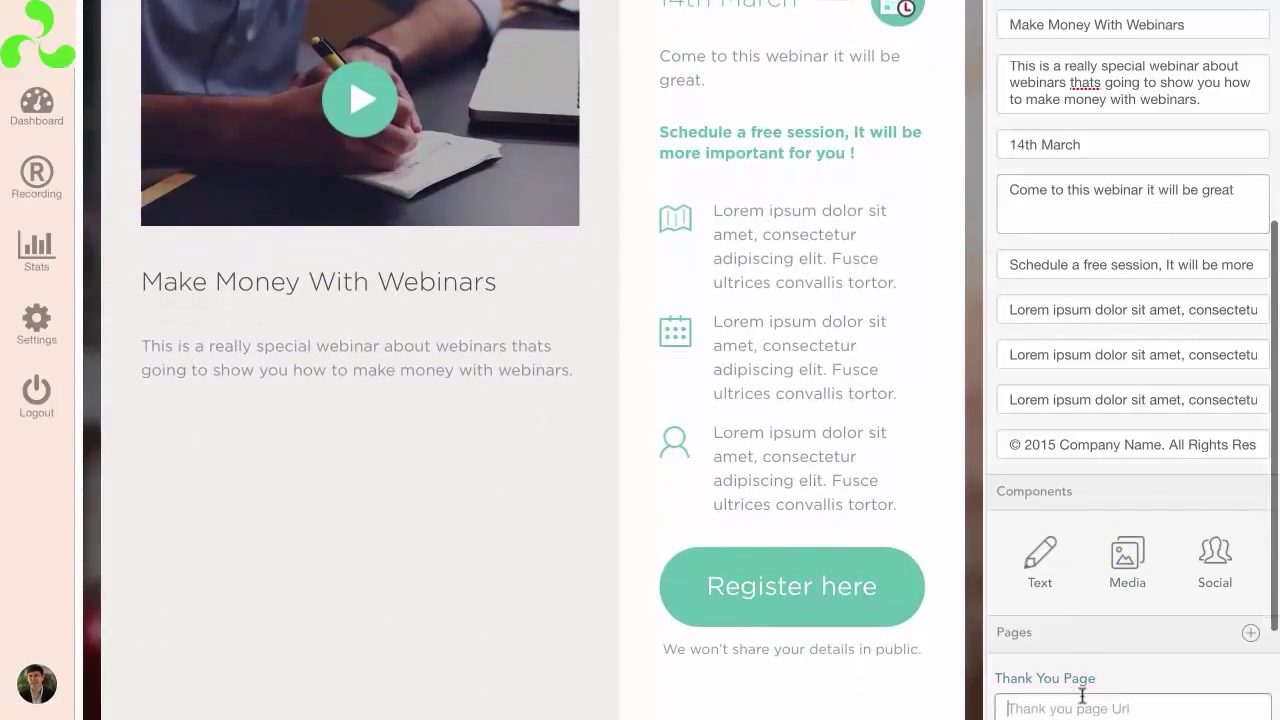